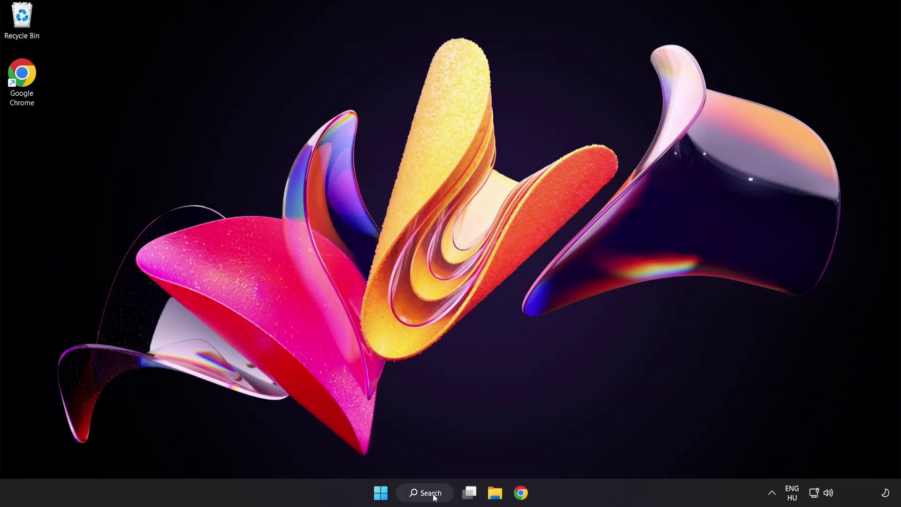
Step: Search Windows for 'device manager'
click(436, 499)
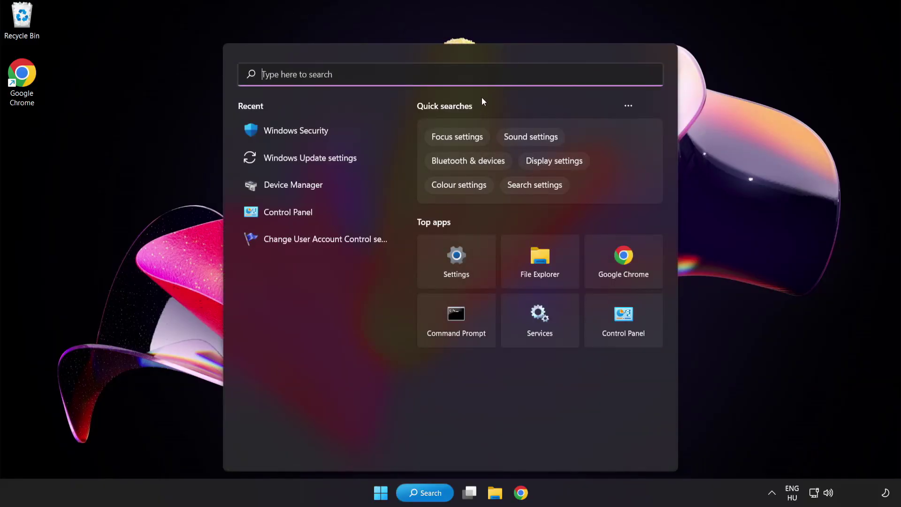
text(device manag)
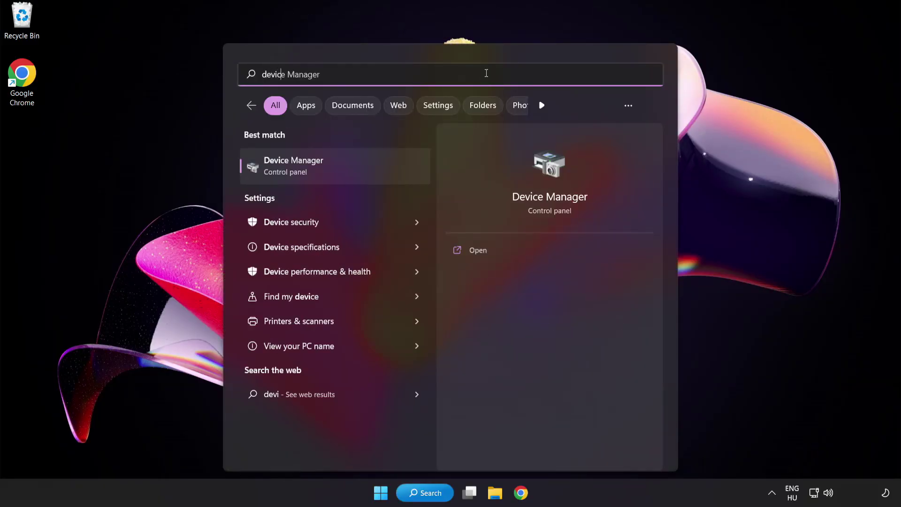
text(er)
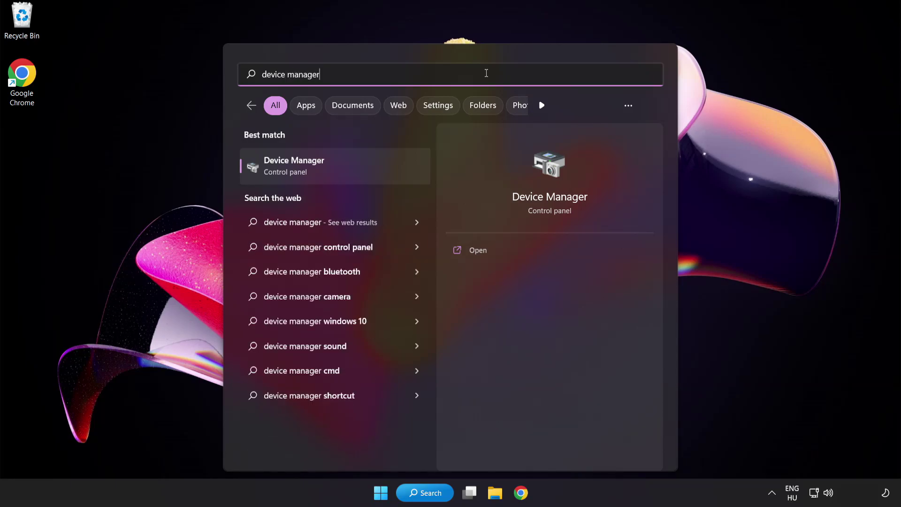
Step: Launch Device Manager, expand Display adapters, and bring up the VMware SVGA 3D adapter's context menu
click(359, 168)
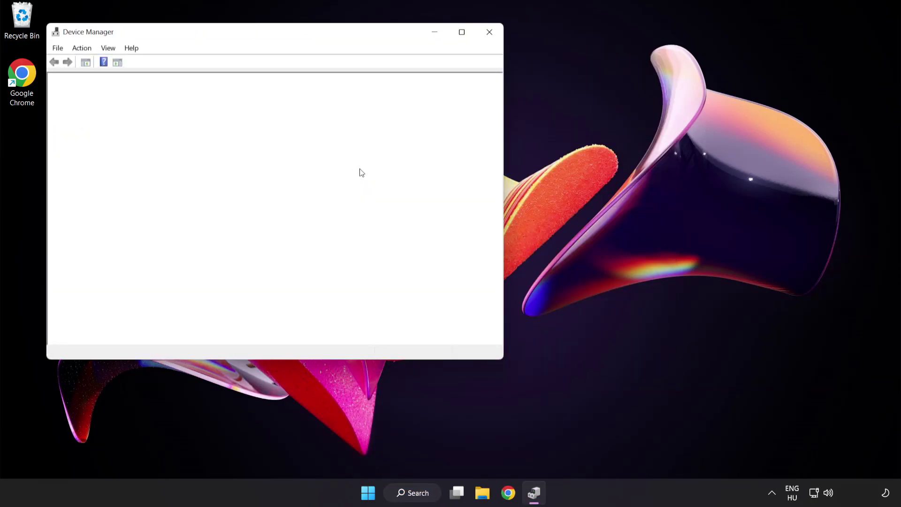
drag(291, 35, 441, 92)
click(240, 192)
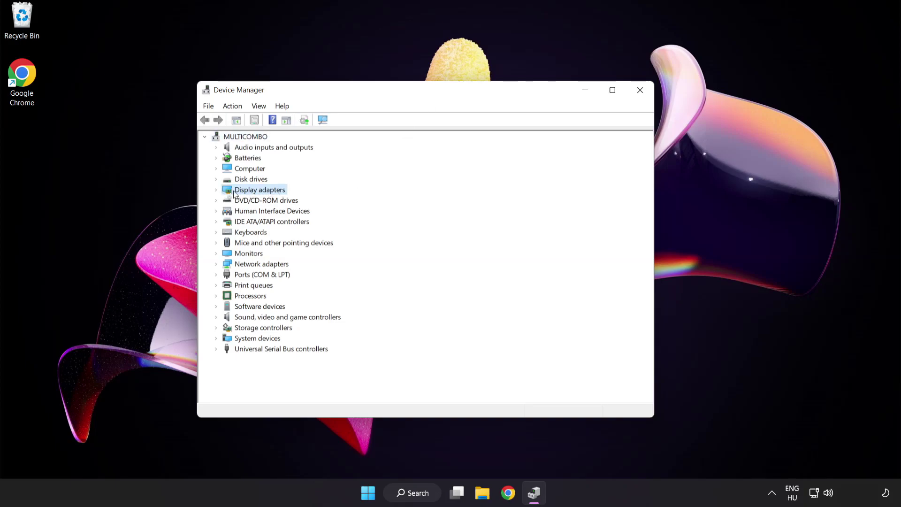
click(216, 190)
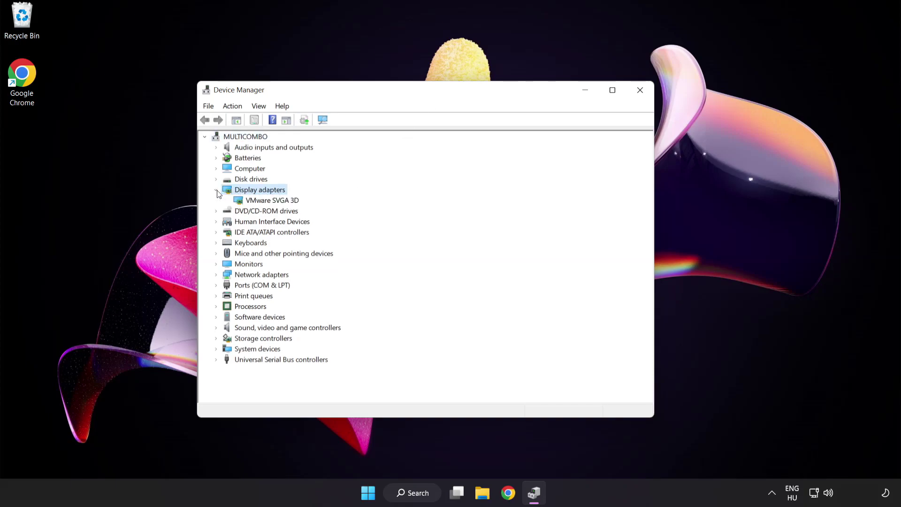
click(254, 202)
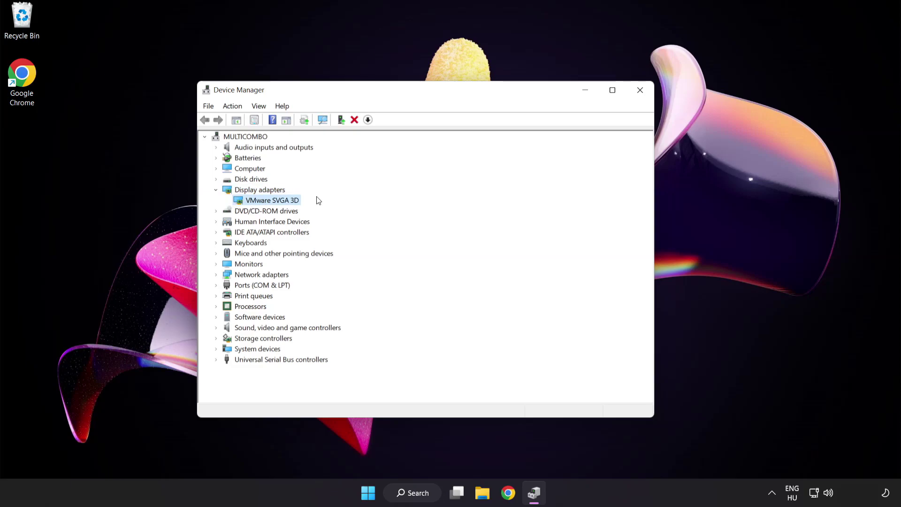
right_click(265, 202)
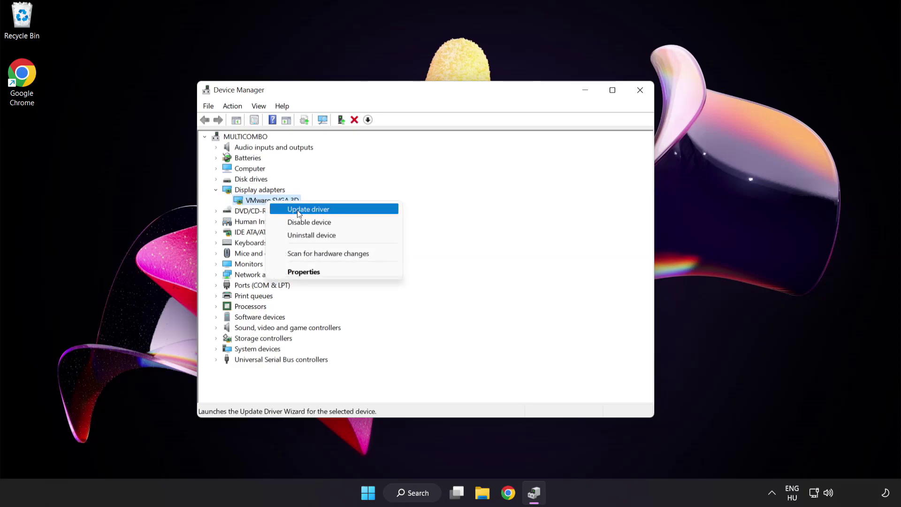
Step: Run an automatic driver search for VMware SVGA 3D, confirm it's current, and close Device Manager
click(349, 211)
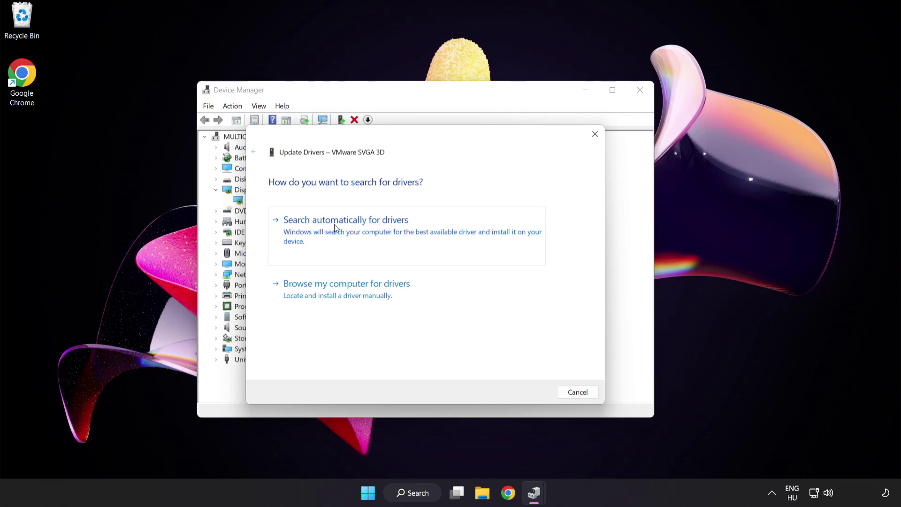
click(393, 233)
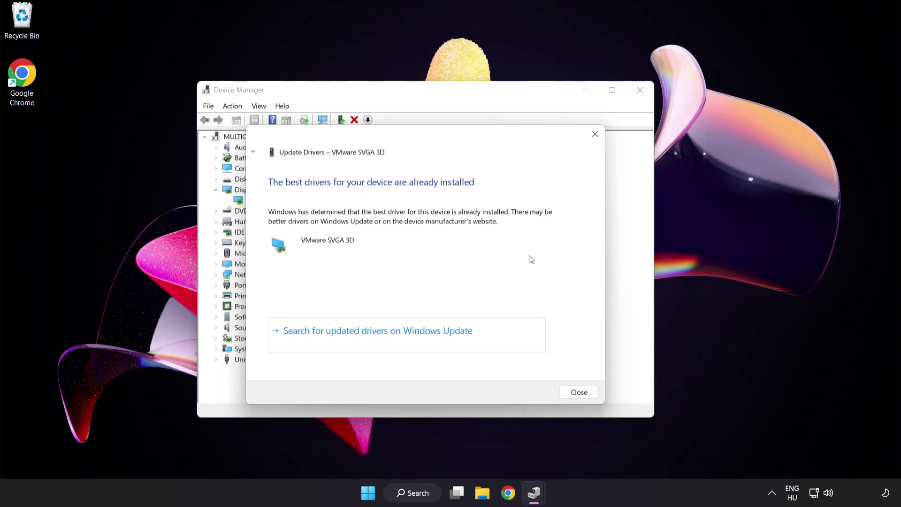
click(576, 393)
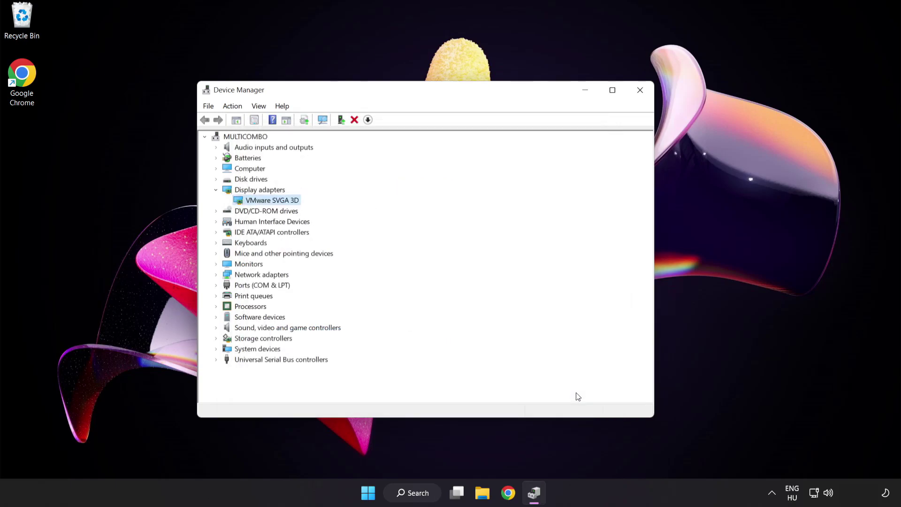
click(639, 92)
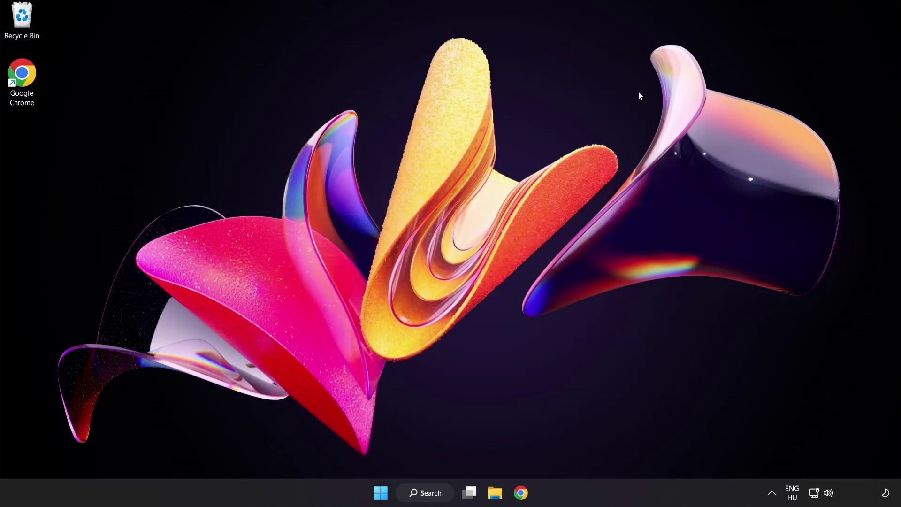
Step: Search for 'update' and open the Windows Update settings page
click(436, 497)
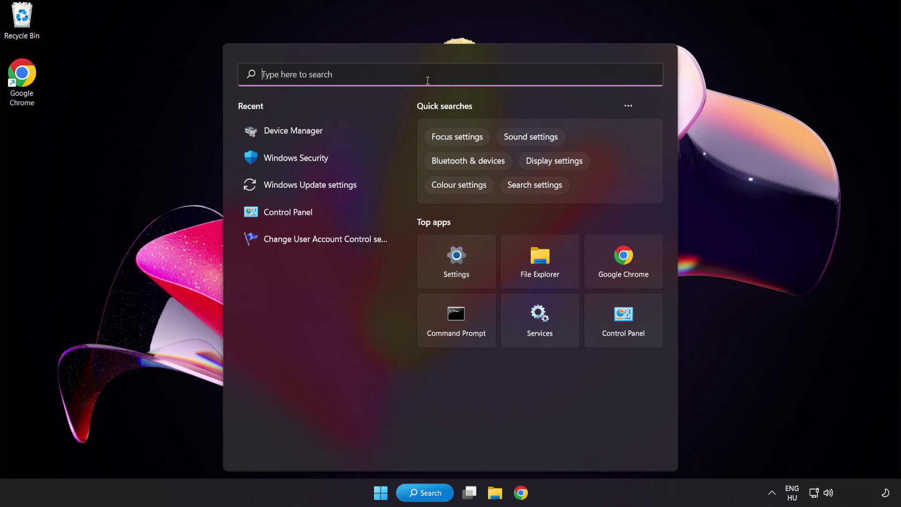
text(update)
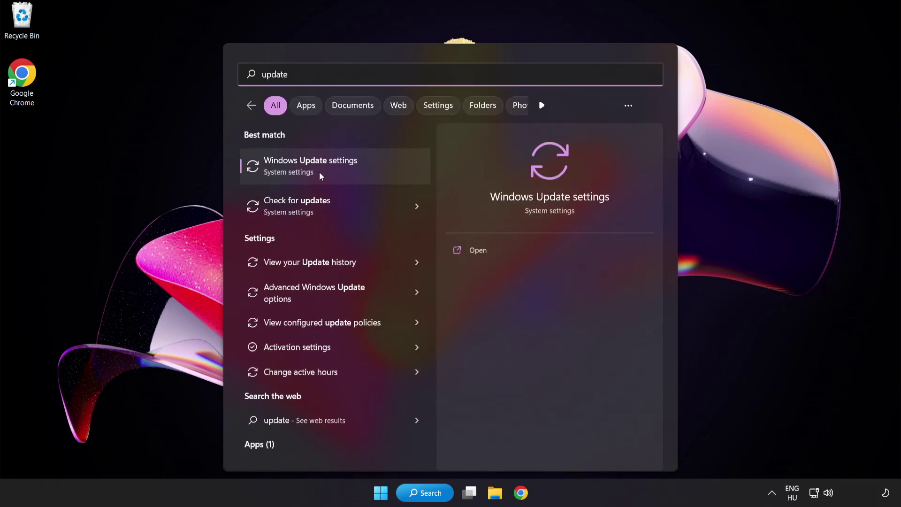
click(345, 174)
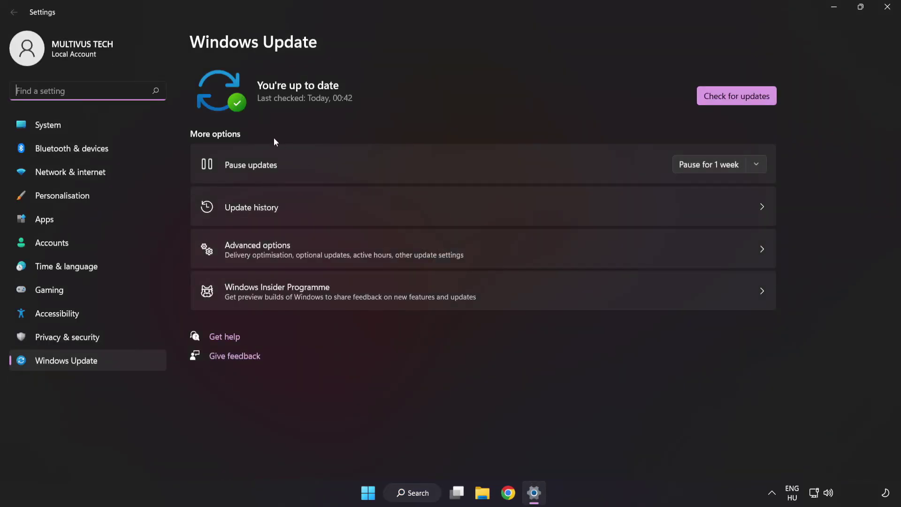
Step: Run Check for updates until 'You're up to date' appears, then close Settings
click(734, 100)
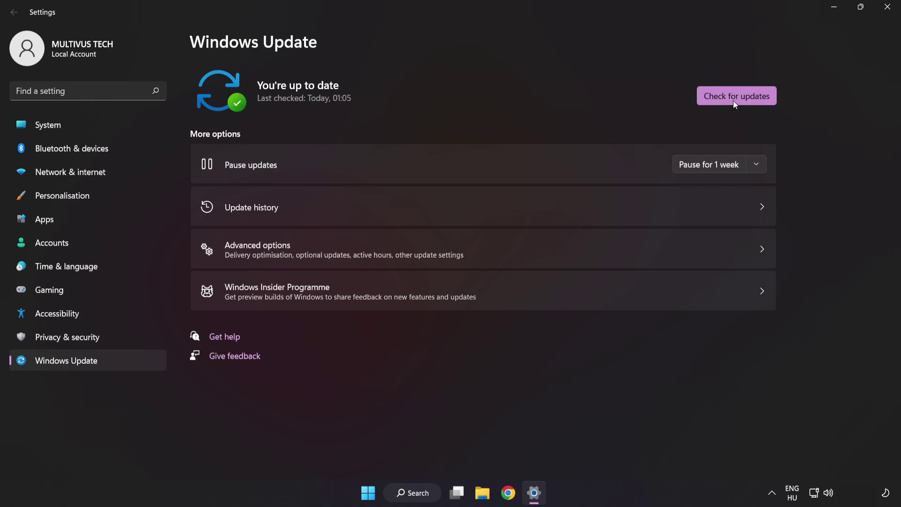
click(886, 10)
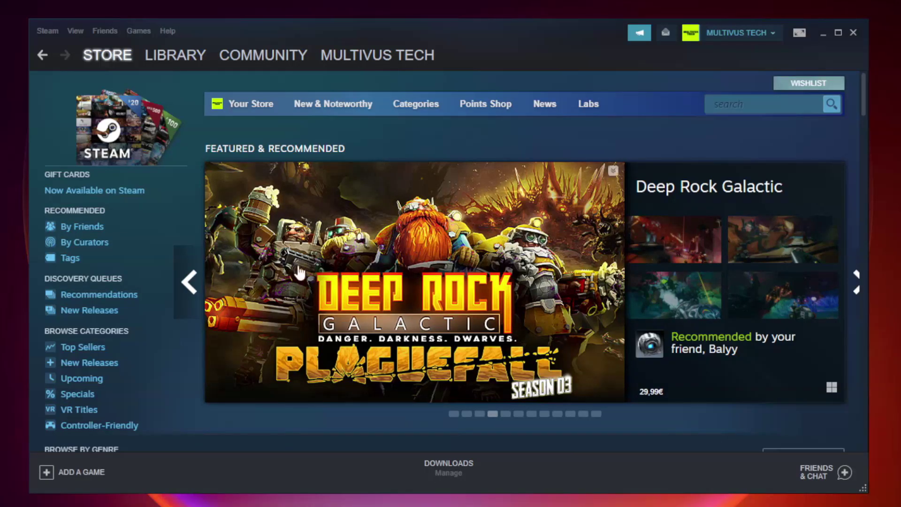
Step: Switch to the Steam Library and bring up the context menu for YOUR NOT WORKING GAME
mouse_move(162, 57)
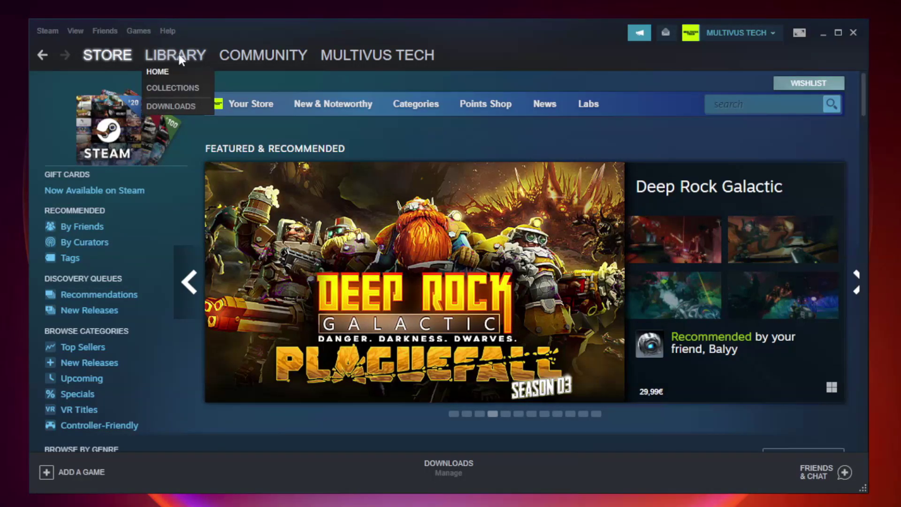
click(182, 60)
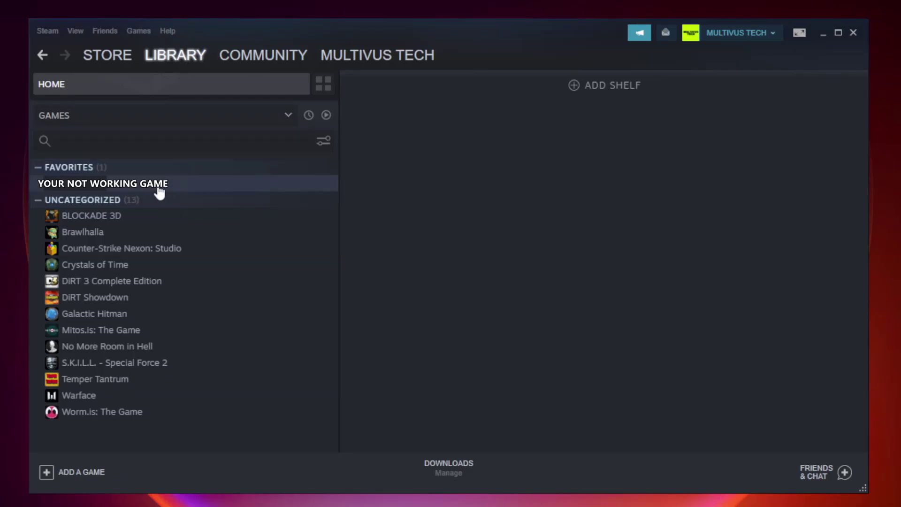
right_click(195, 188)
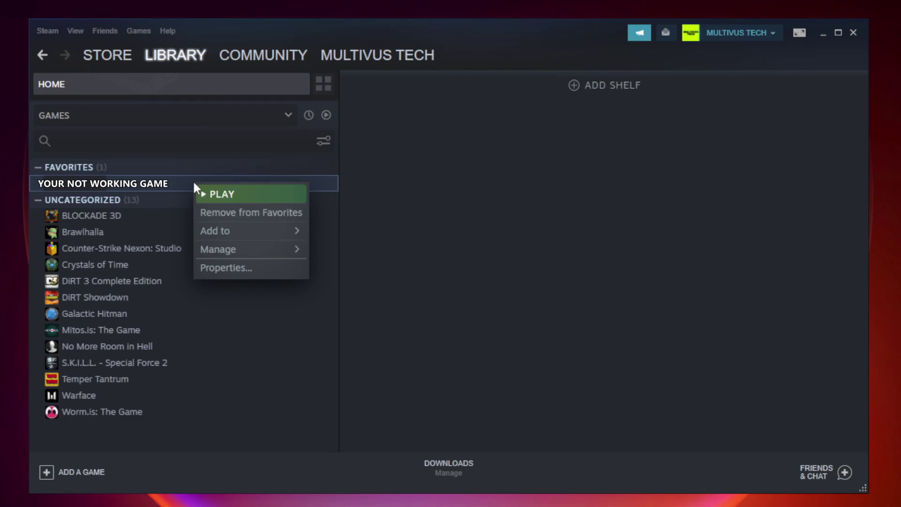
Step: Verify integrity of the game's local files from its Properties, validating all 9192 files
click(248, 268)
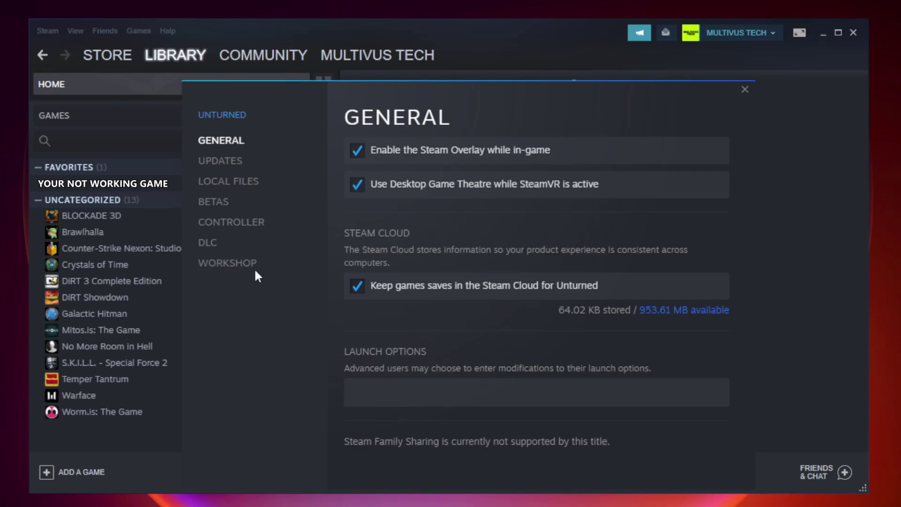
click(238, 183)
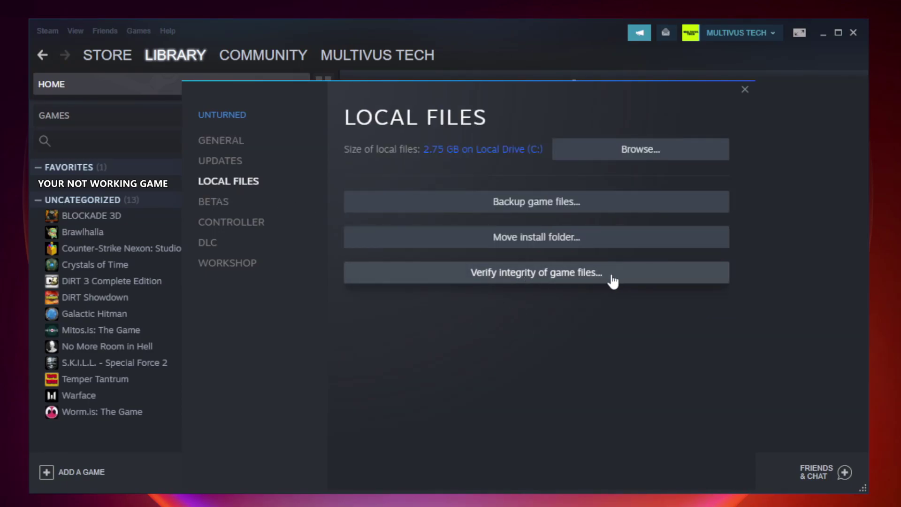
click(546, 277)
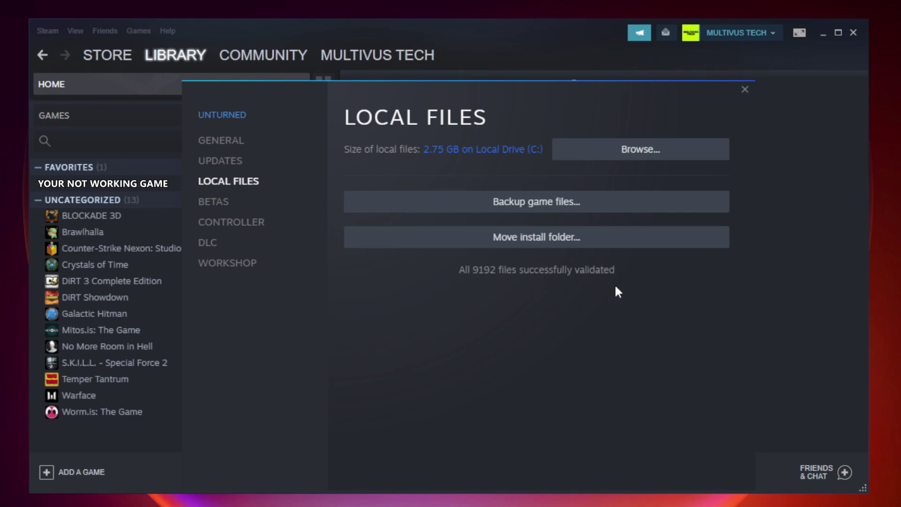
Step: Open the game's install folder under steamapps\common and bring up the game shortcut's context menu
click(643, 159)
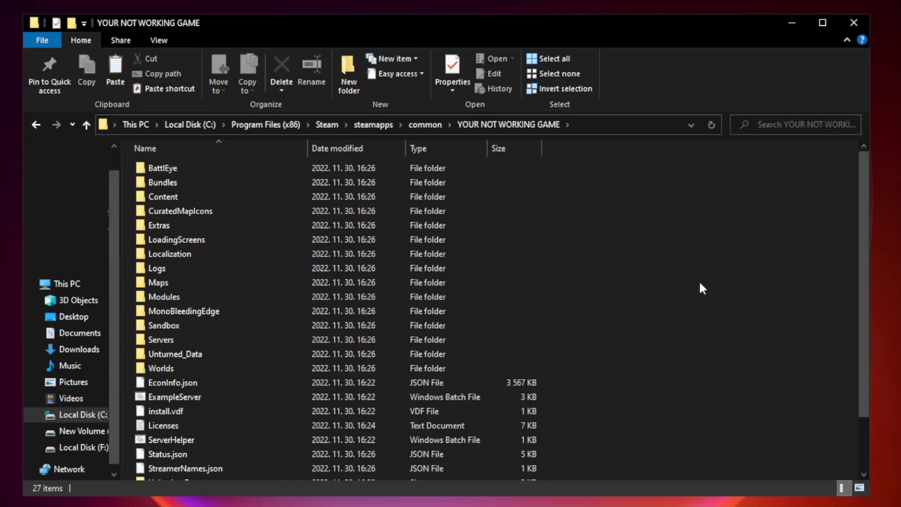
drag(864, 246, 866, 323)
click(349, 471)
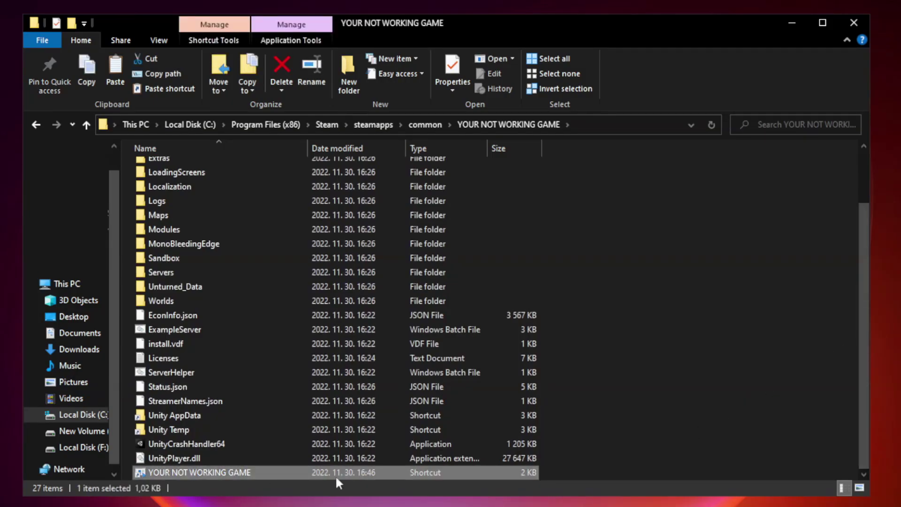
right_click(305, 474)
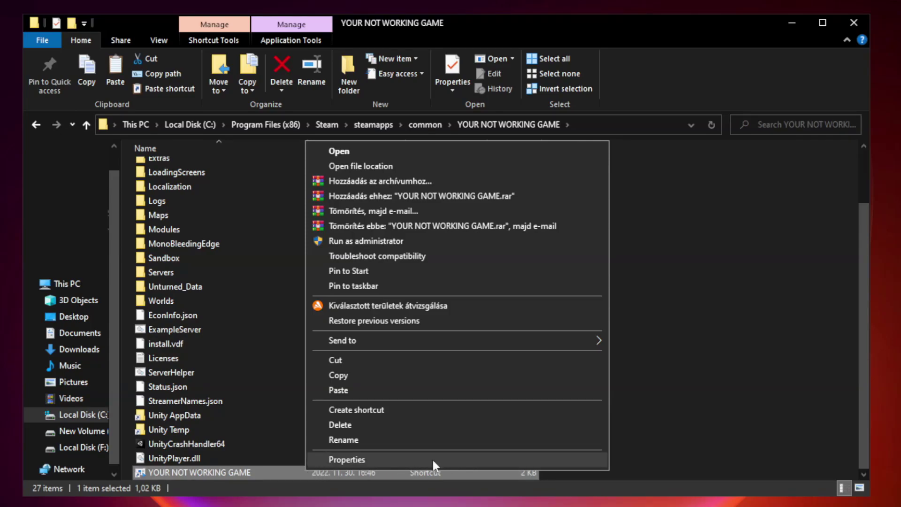
Step: Give the shortcut Windows 8 compatibility, run as administrator, fullscreen optimizations disabled, and apply
click(454, 459)
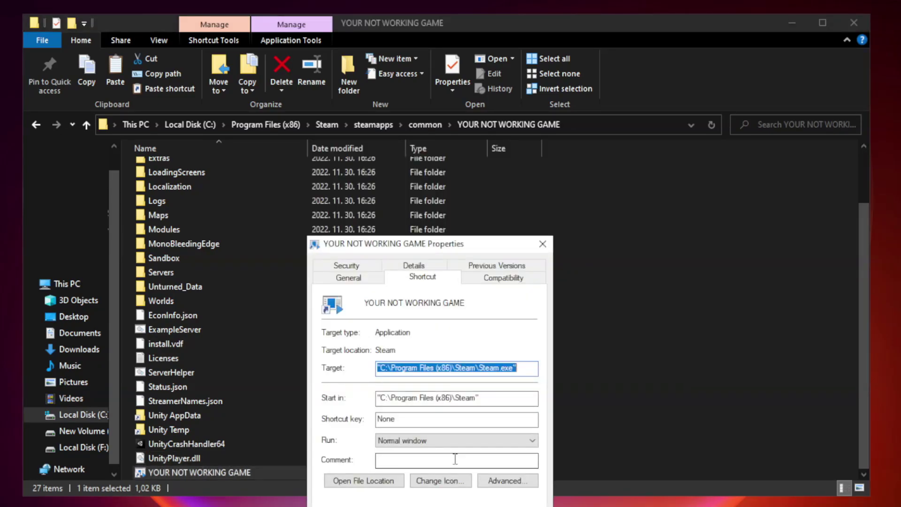
drag(446, 250, 447, 103)
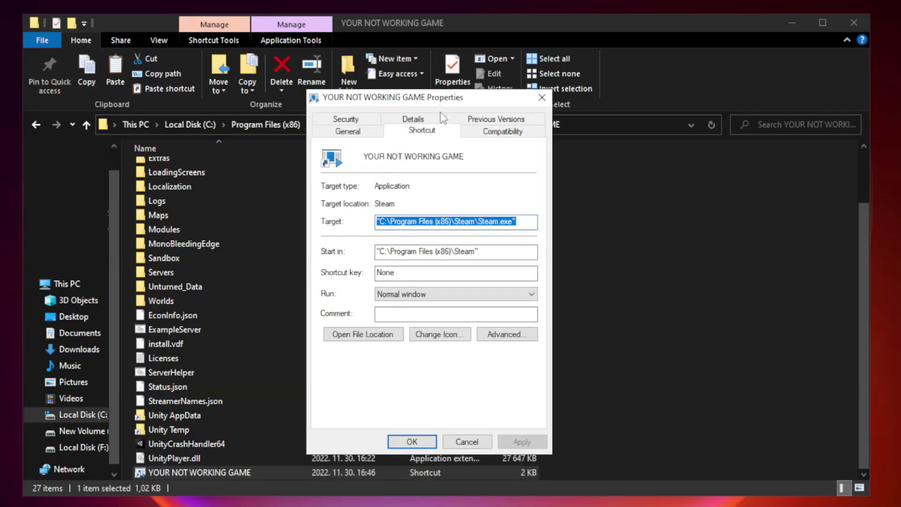
click(501, 136)
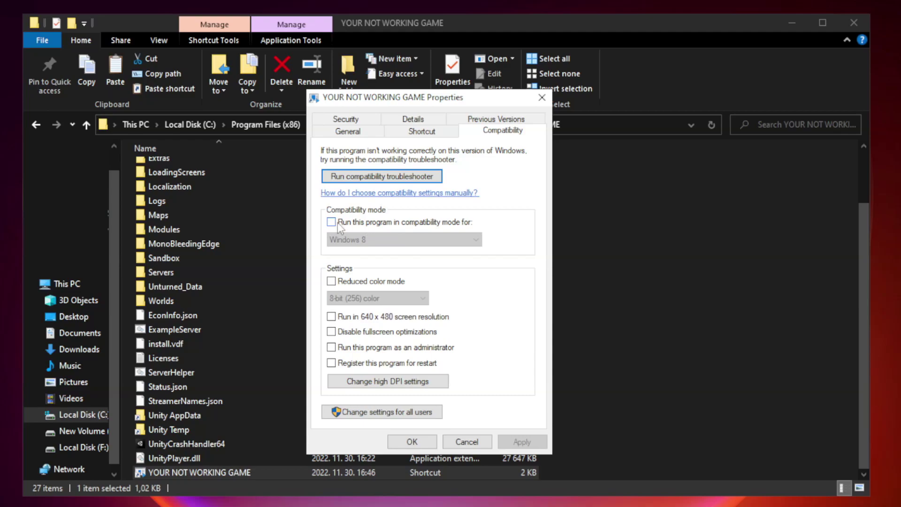
click(358, 223)
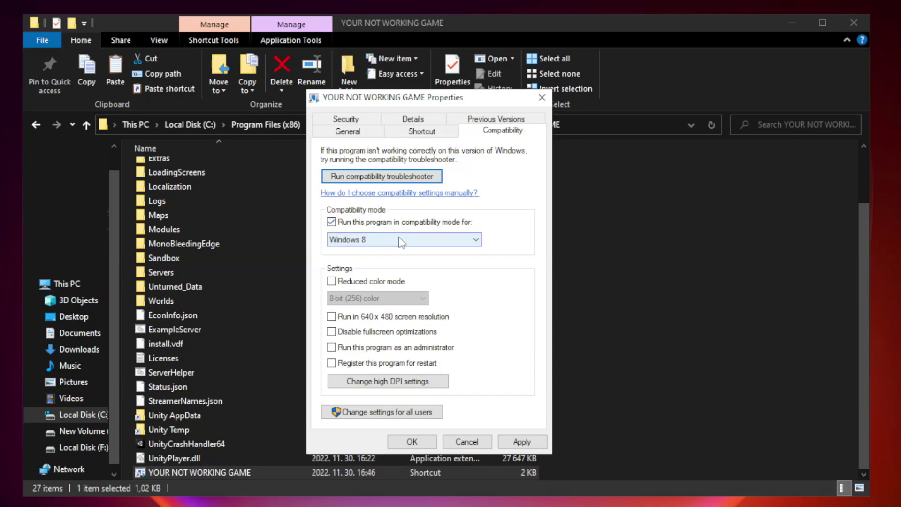
click(380, 240)
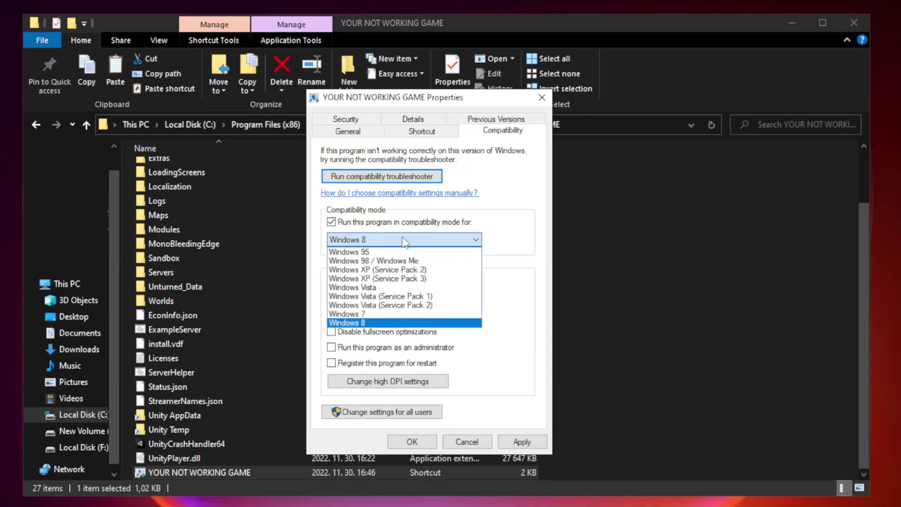
click(381, 323)
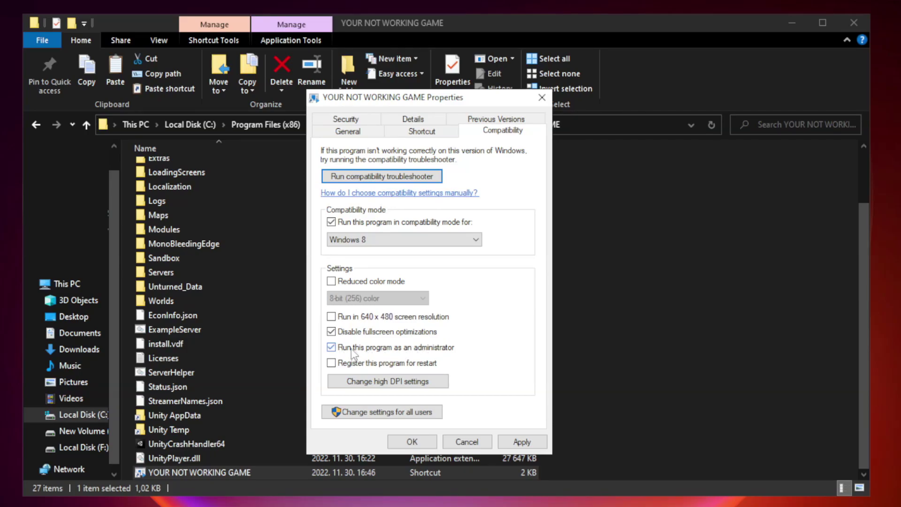
click(521, 444)
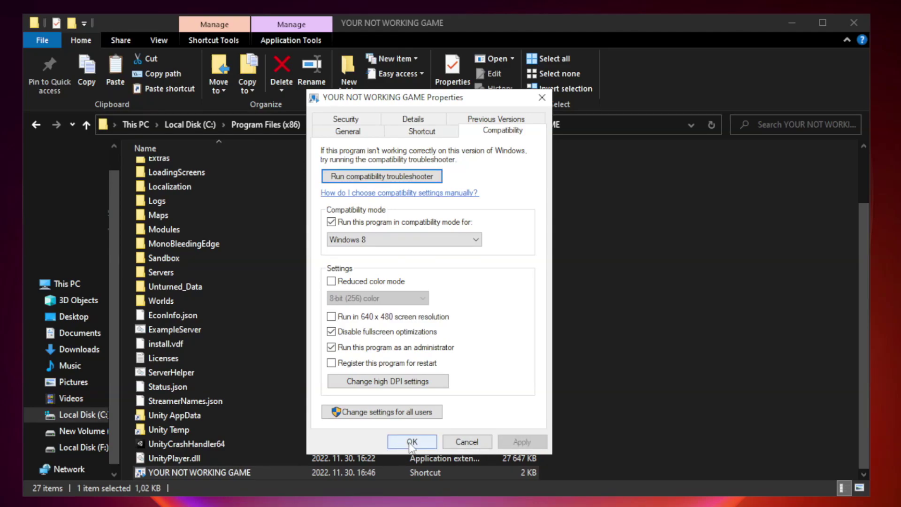
click(411, 443)
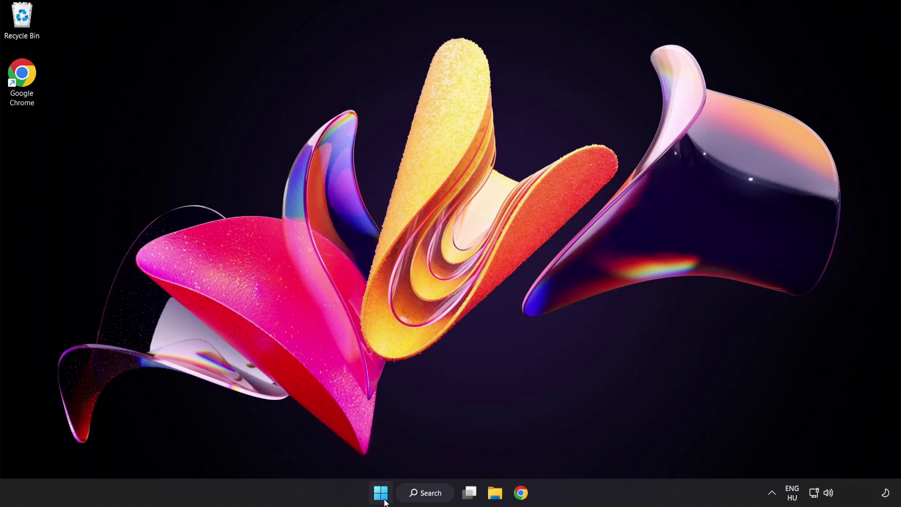
Step: Bring up the Win+X power-user menu from the Start button
right_click(384, 496)
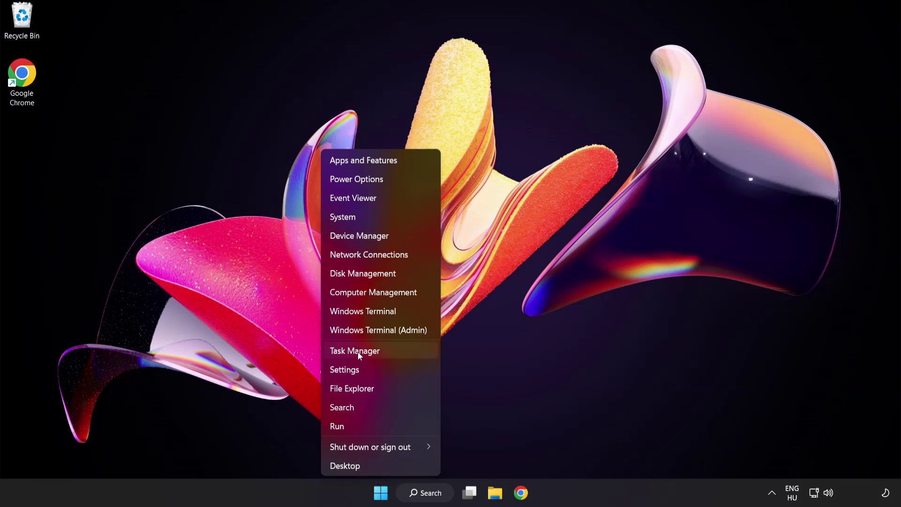
Step: Disable Cortana, Phone Link, Terminal and the Windows Security notification icon in Task Manager's Startup list
click(389, 355)
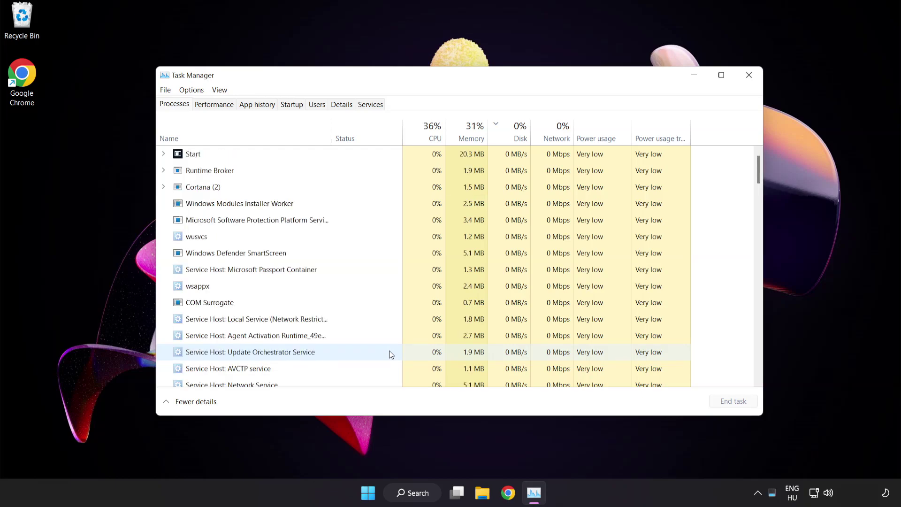
click(298, 108)
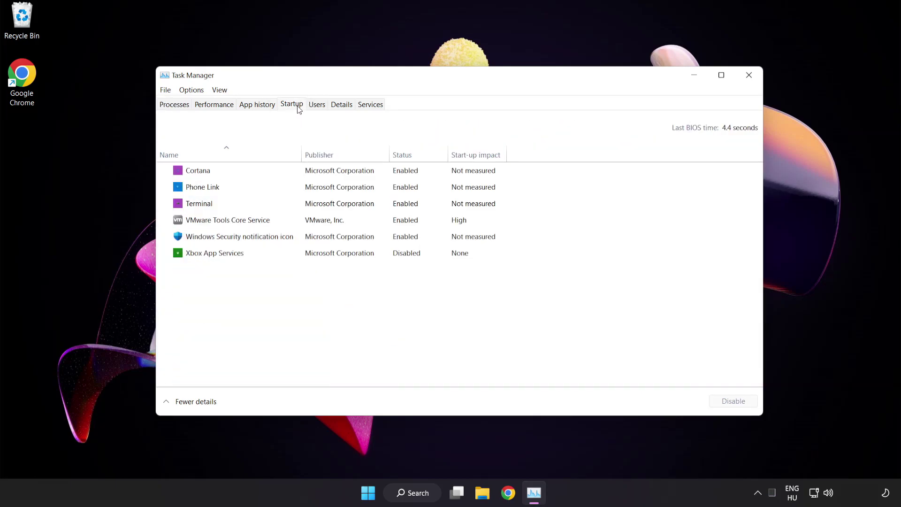
click(300, 175)
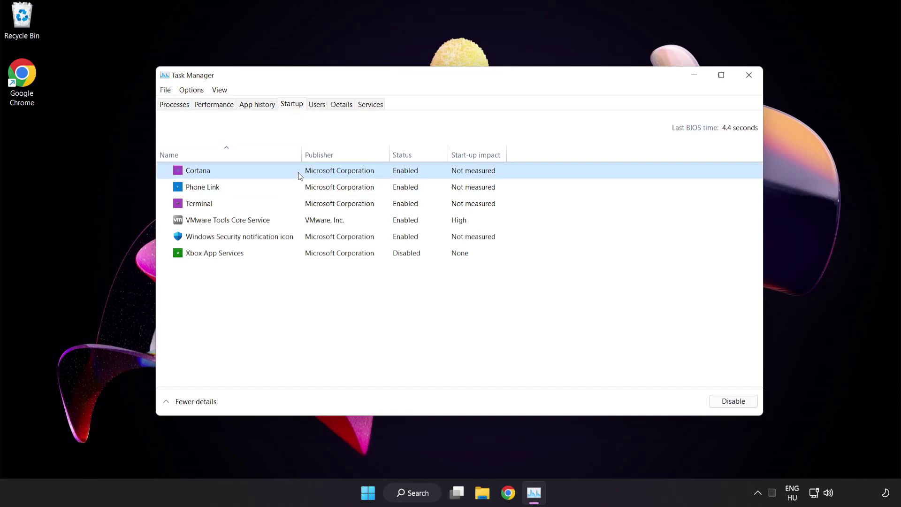
click(739, 407)
click(278, 186)
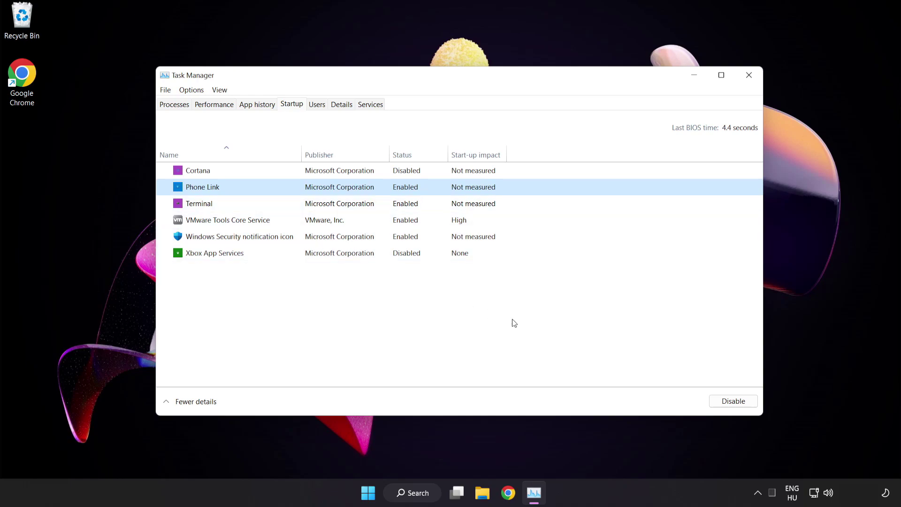
click(728, 405)
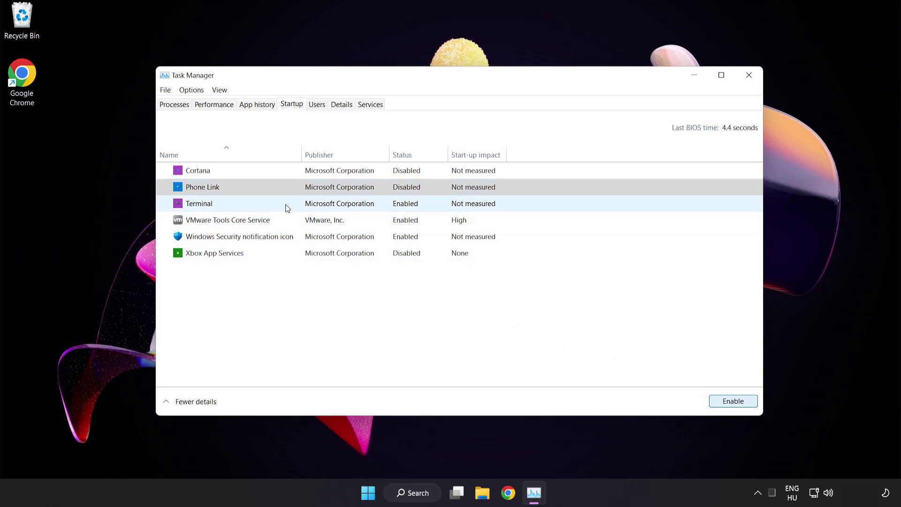
click(286, 204)
click(732, 401)
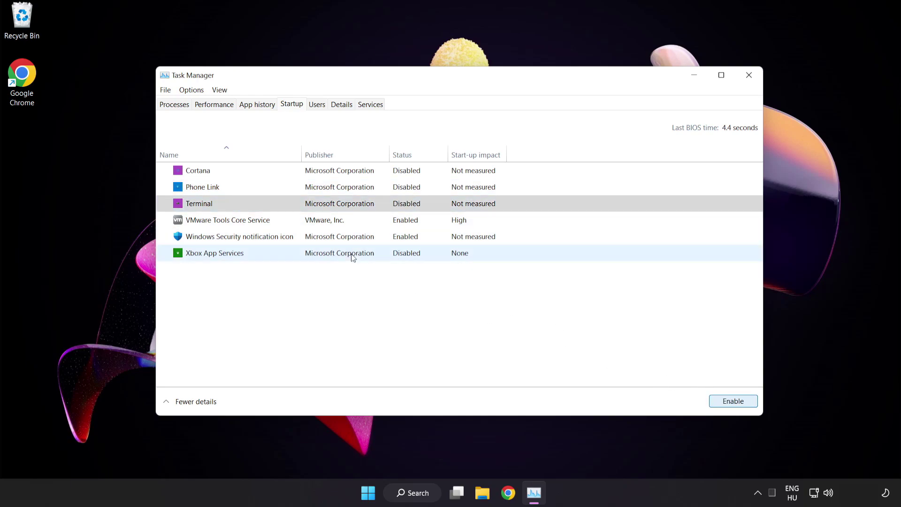
click(306, 238)
click(725, 404)
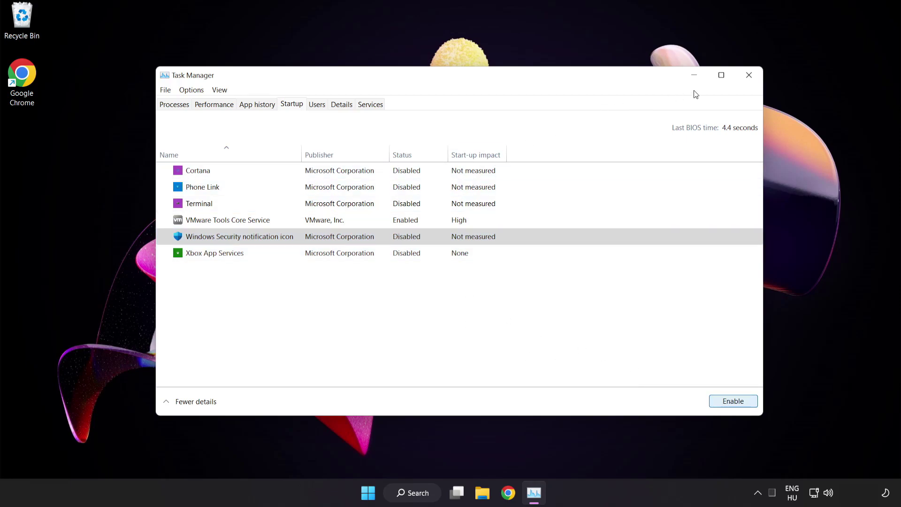
Step: Download dxwebsetup (1).exe from the DirectX End-User Runtime Web Installer page and run it
click(749, 76)
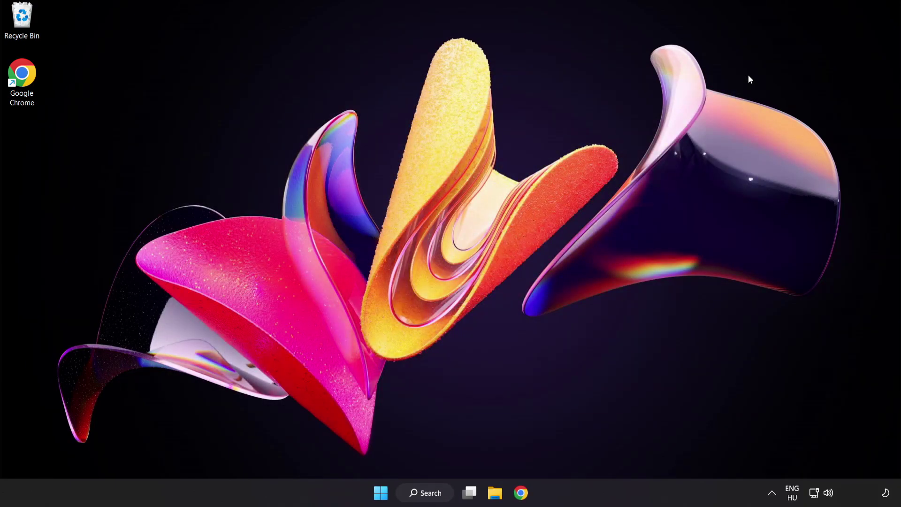
click(521, 494)
click(296, 29)
click(630, 380)
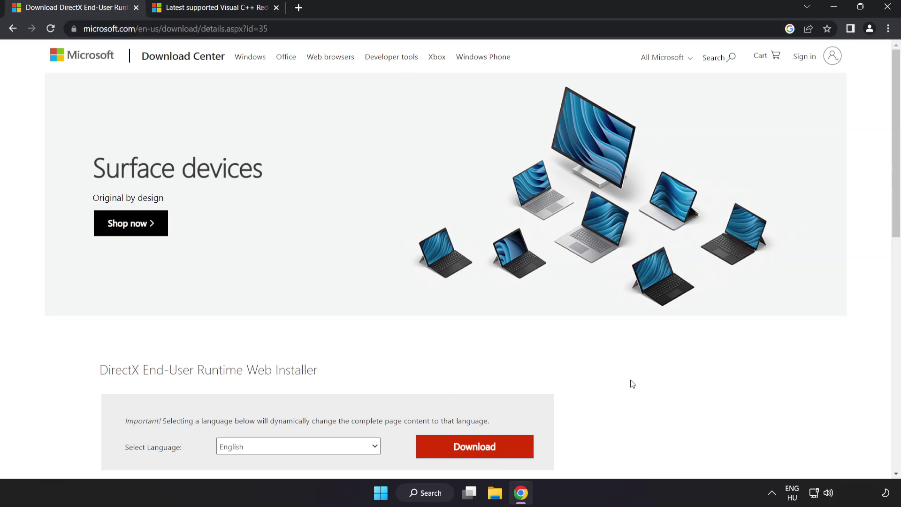
scroll(629, 380, down, 2)
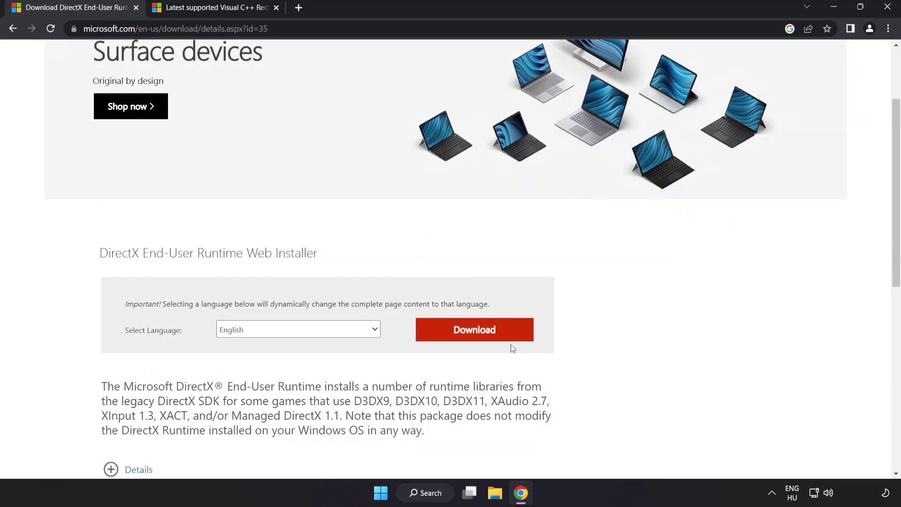
click(486, 339)
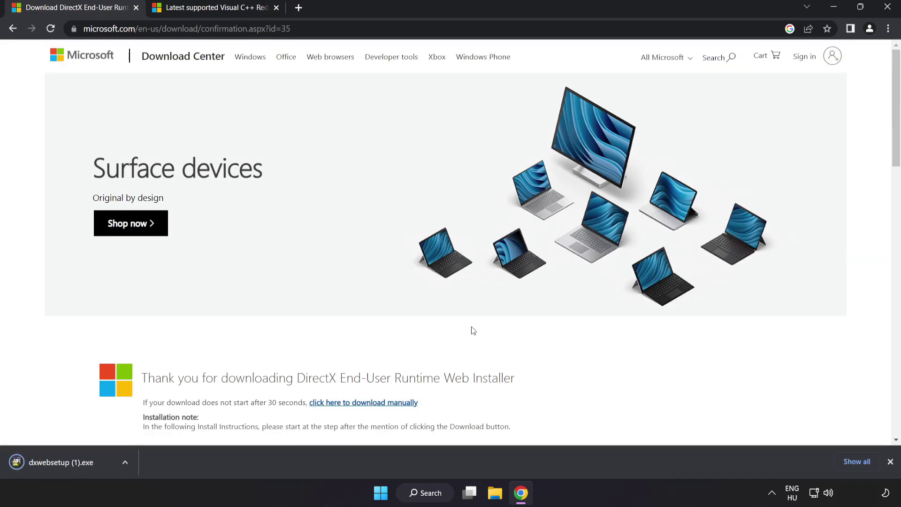
click(75, 462)
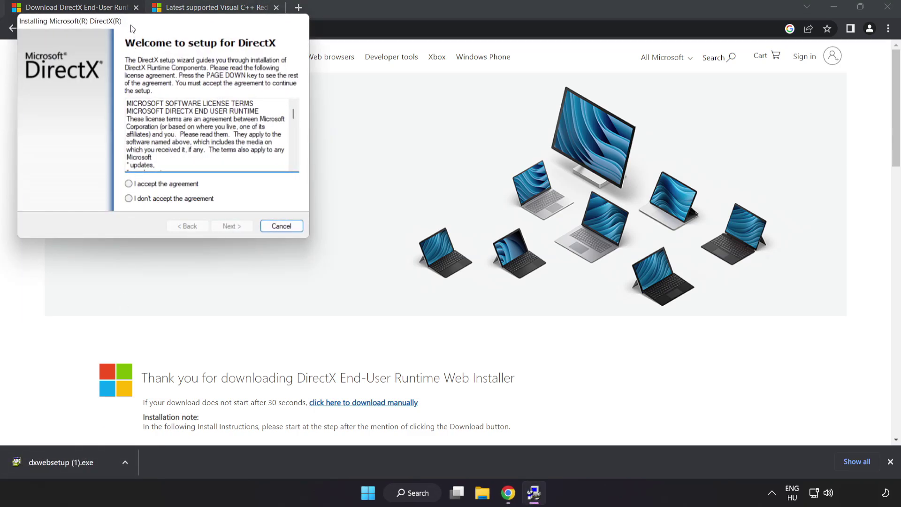
Step: Accept the DirectX license, leave the Bing Bar uninstalled, and finish the setup
drag(131, 24, 410, 116)
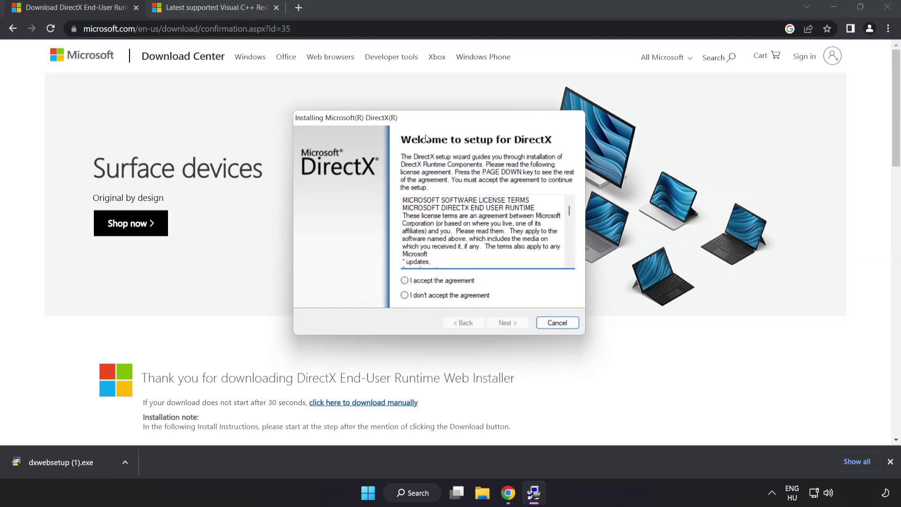
drag(568, 214, 576, 263)
click(435, 283)
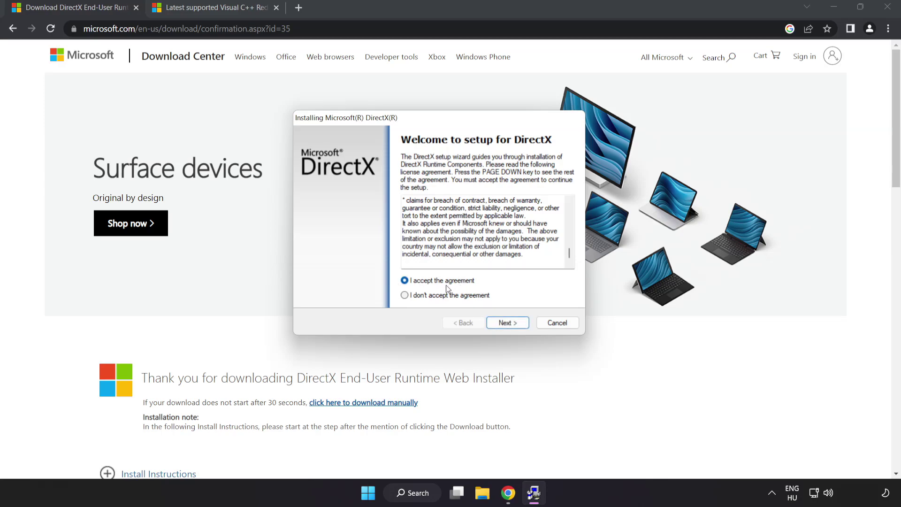
click(509, 324)
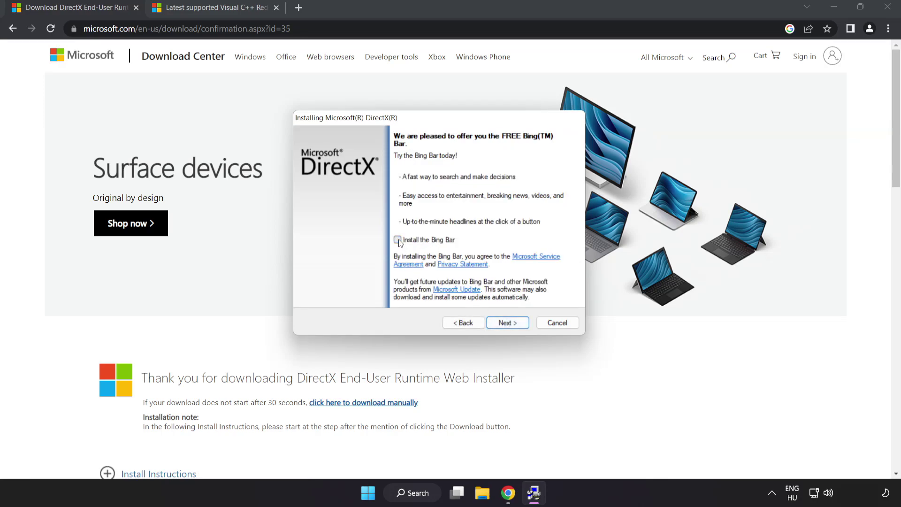
click(510, 323)
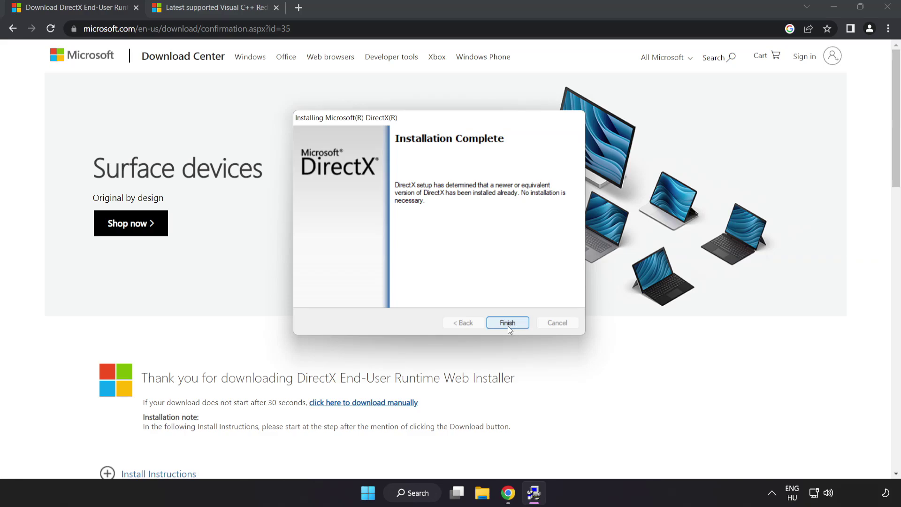
click(508, 324)
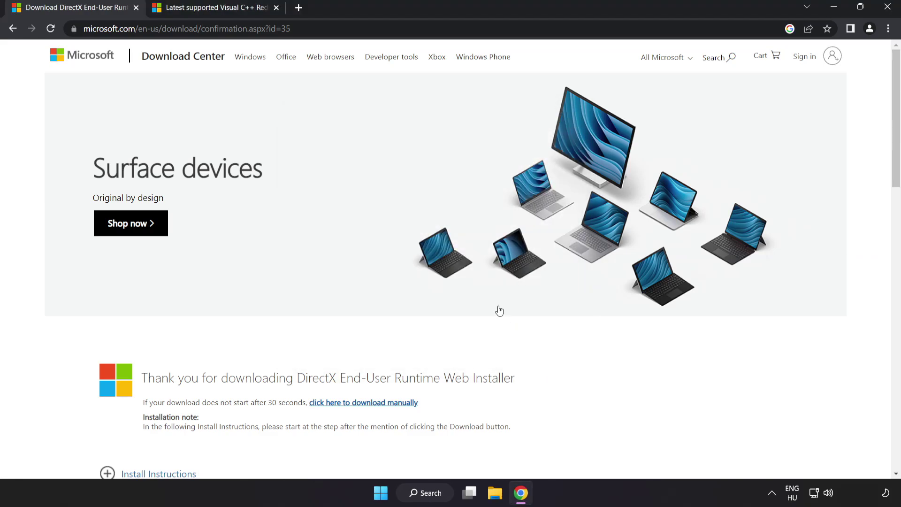
Step: Download the ARM64, X86 and X64 VC_redist installers from the Visual Studio 2015–2022 table
click(136, 8)
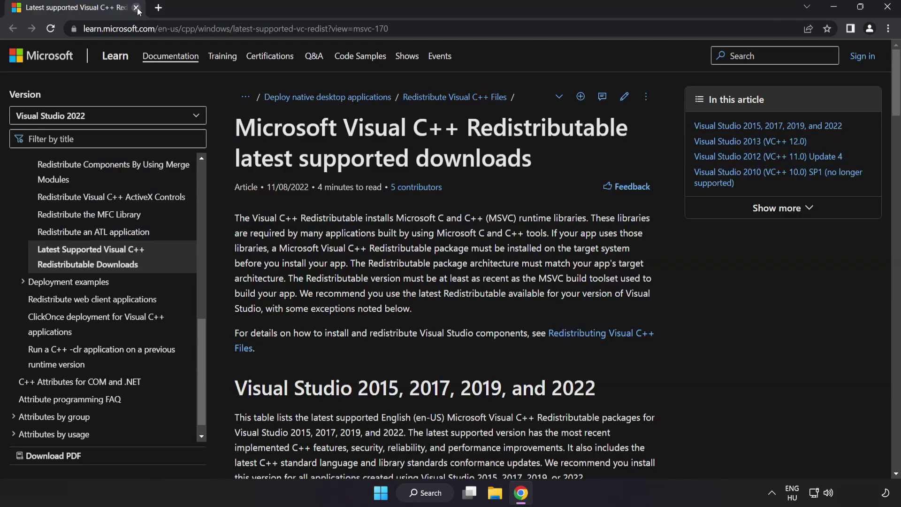
click(421, 28)
click(451, 139)
drag(888, 89, 888, 132)
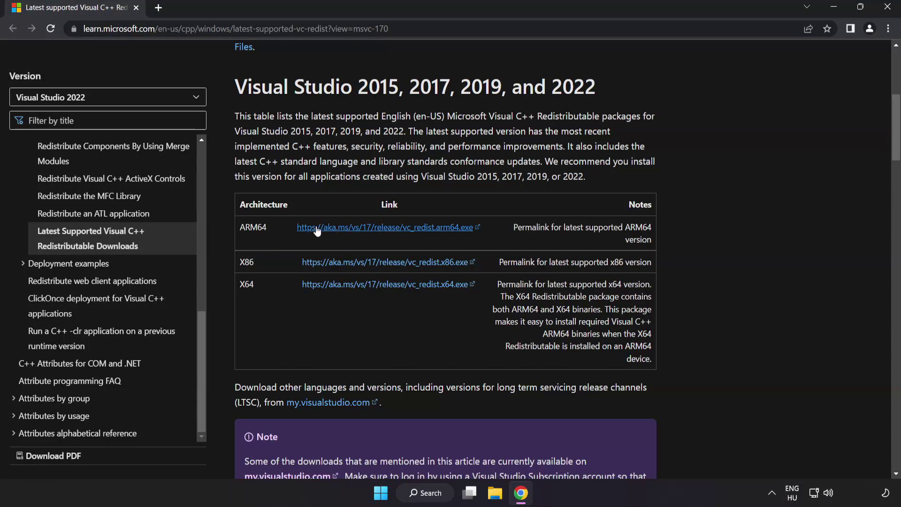
click(371, 228)
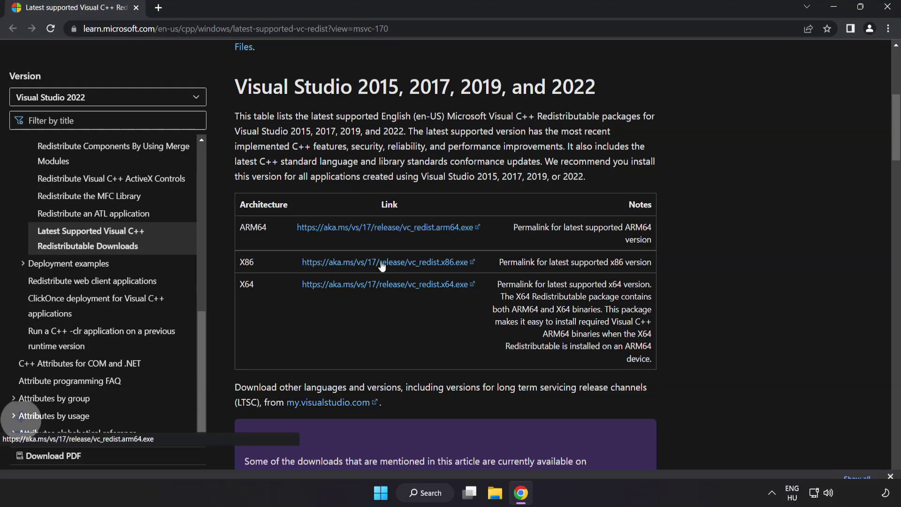
click(382, 268)
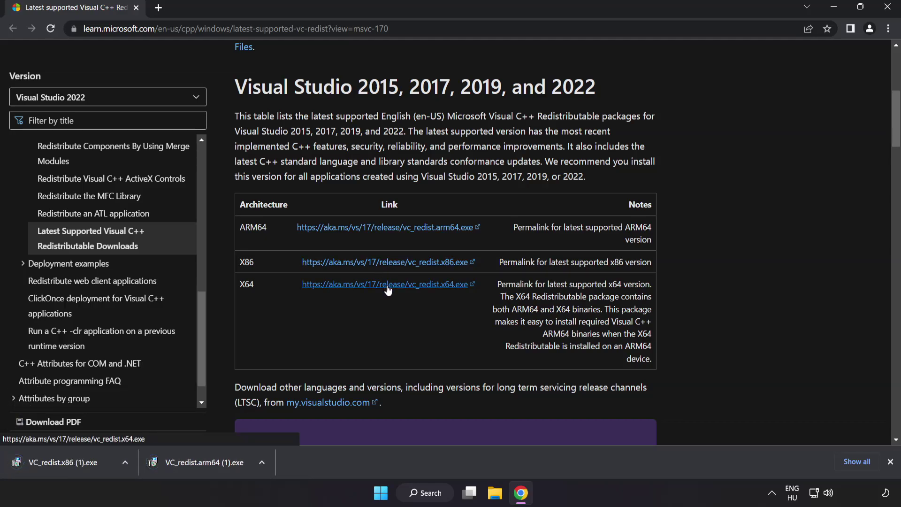
click(387, 286)
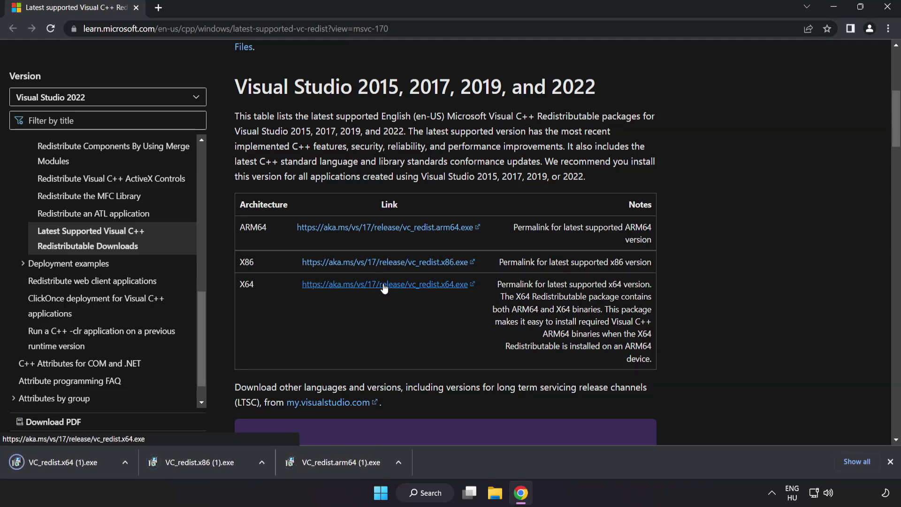
Step: Run the ARM64 VC_redist installer, accept the license and install, then close the failed result
click(339, 464)
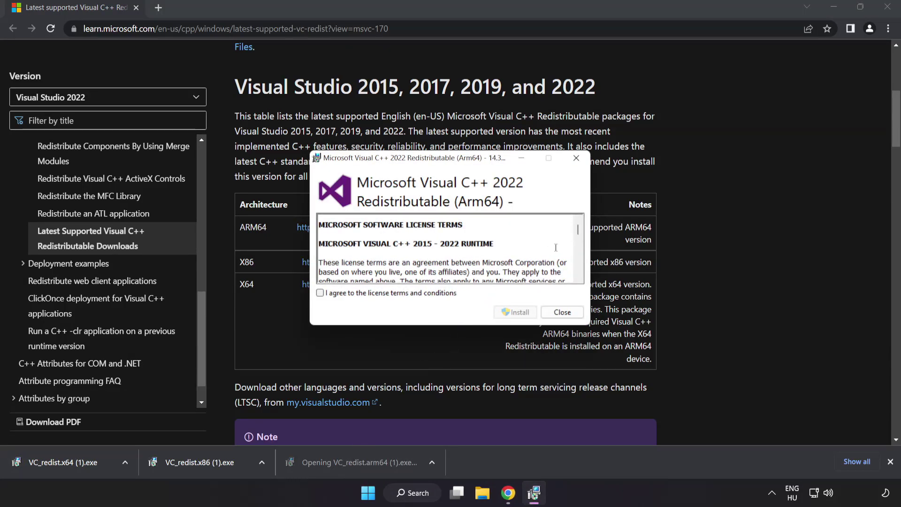
drag(579, 229, 578, 275)
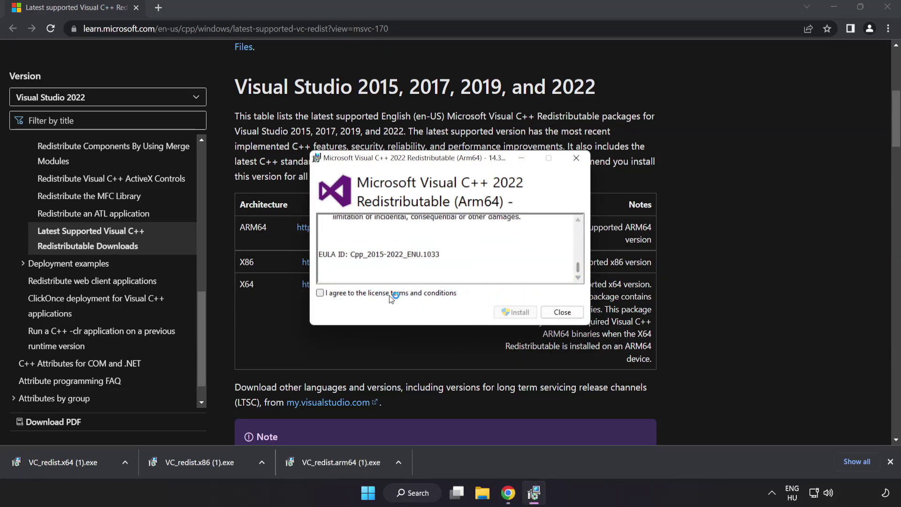
click(320, 293)
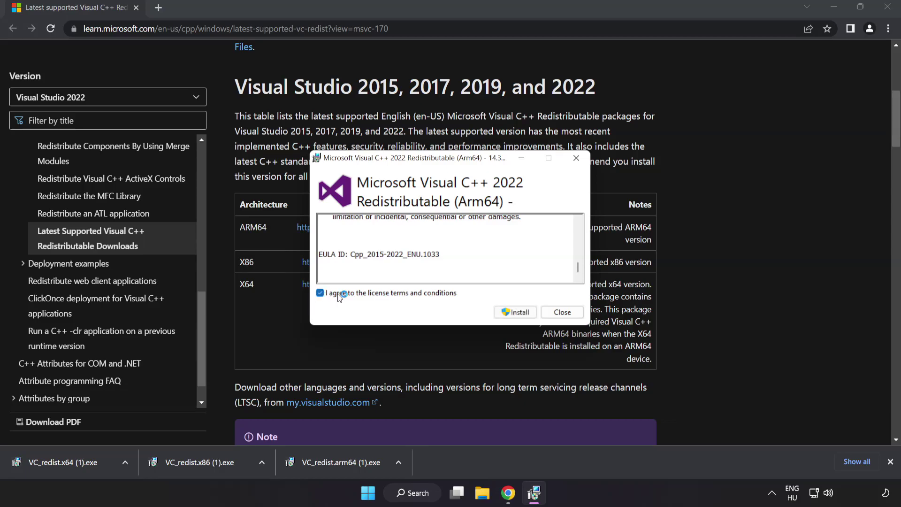
click(514, 314)
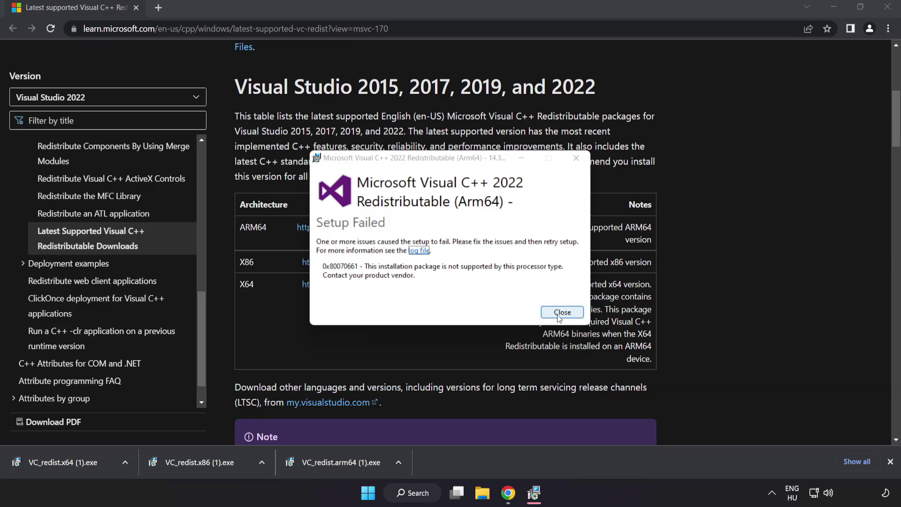
click(561, 311)
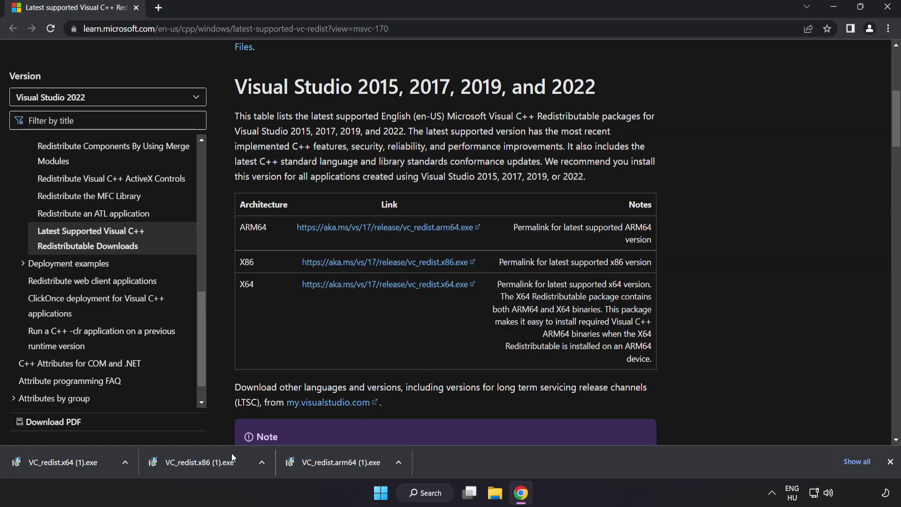
Step: Run the x86 installer (succeeds) and the x64 installer (fails), closing each result
click(202, 464)
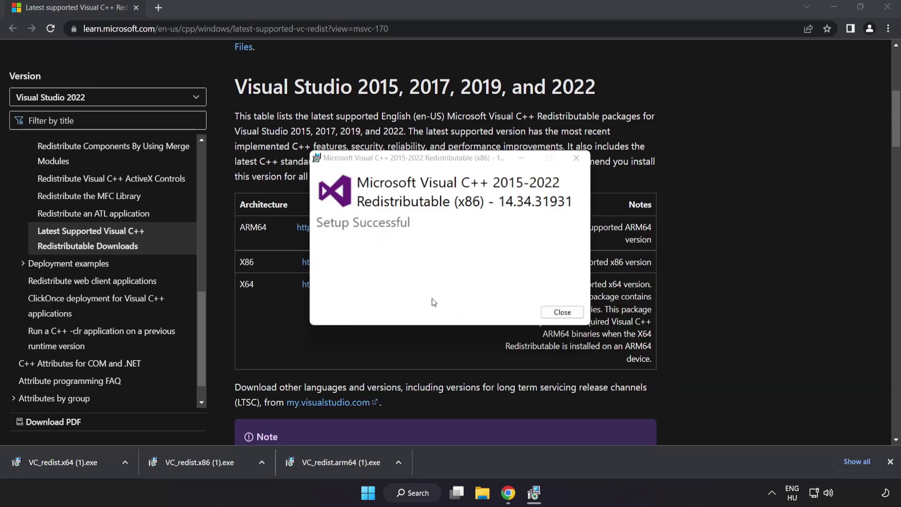
click(562, 312)
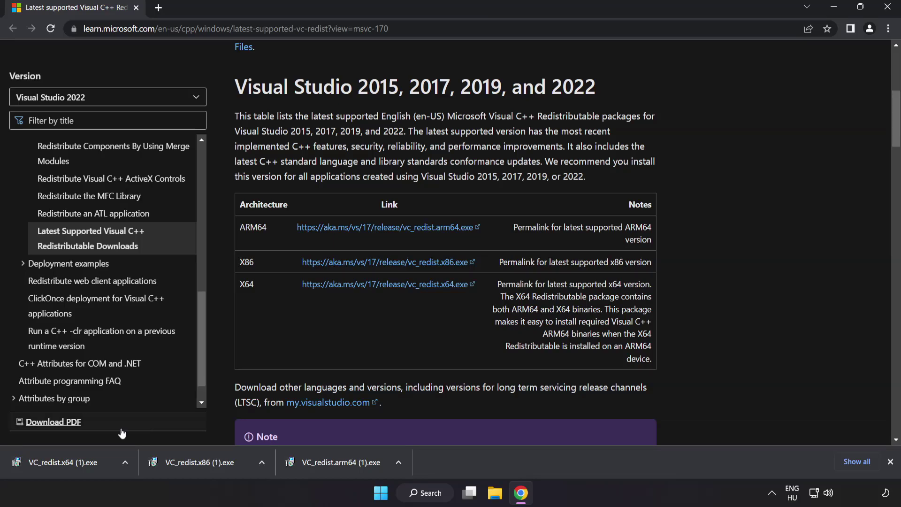
click(81, 461)
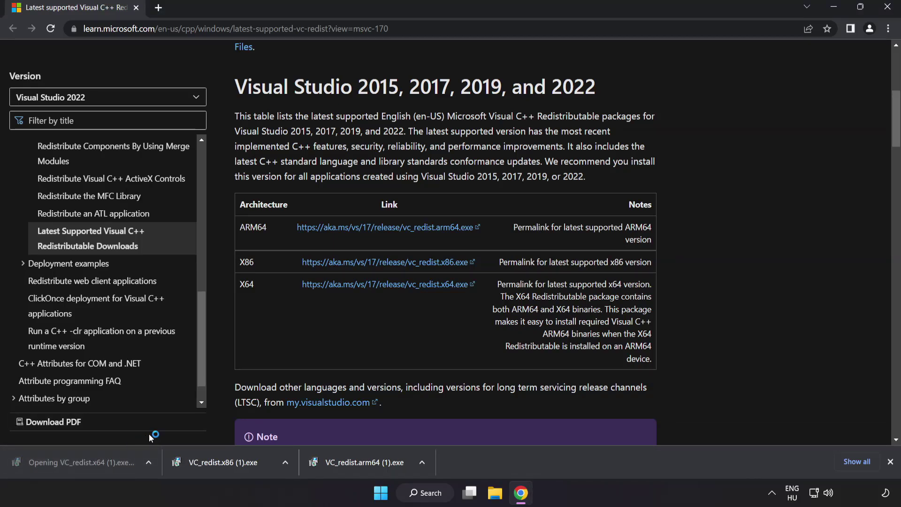
click(562, 312)
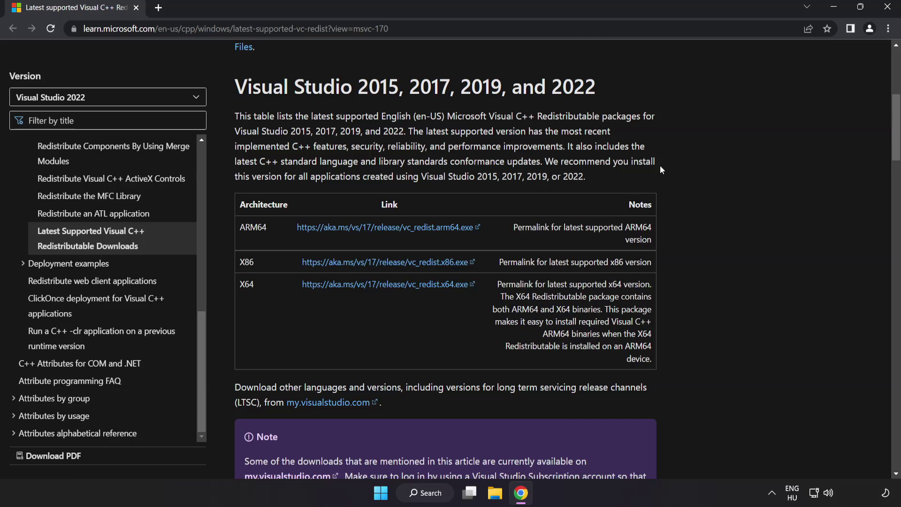
Step: Close Chrome, search for cmd, and bring up Command Prompt's context menu
click(886, 10)
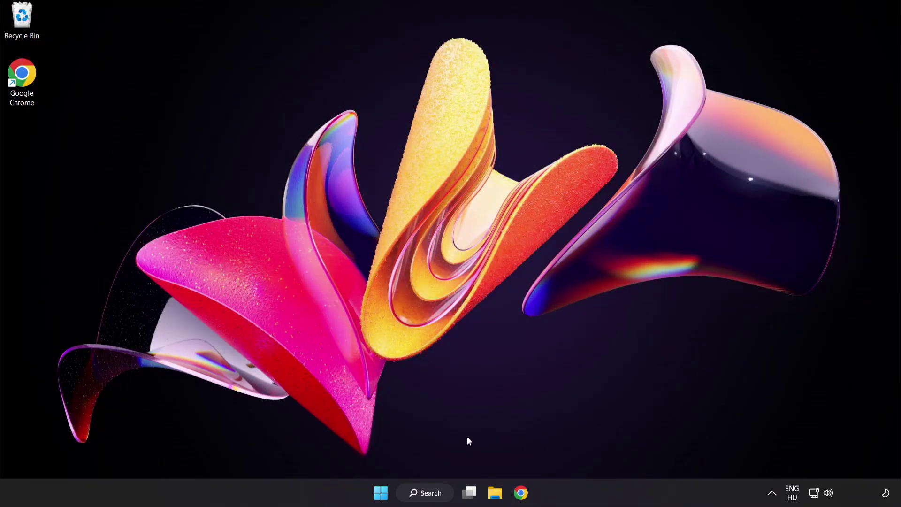
click(427, 497)
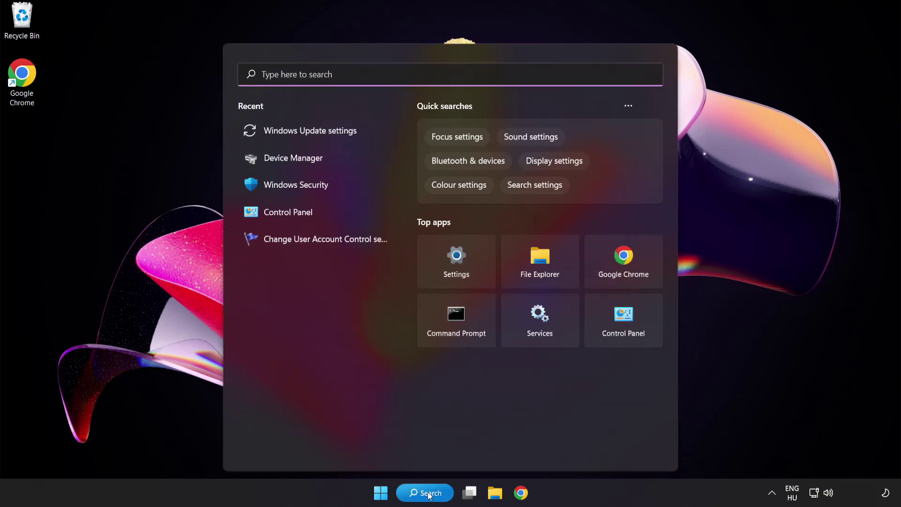
text(cmd)
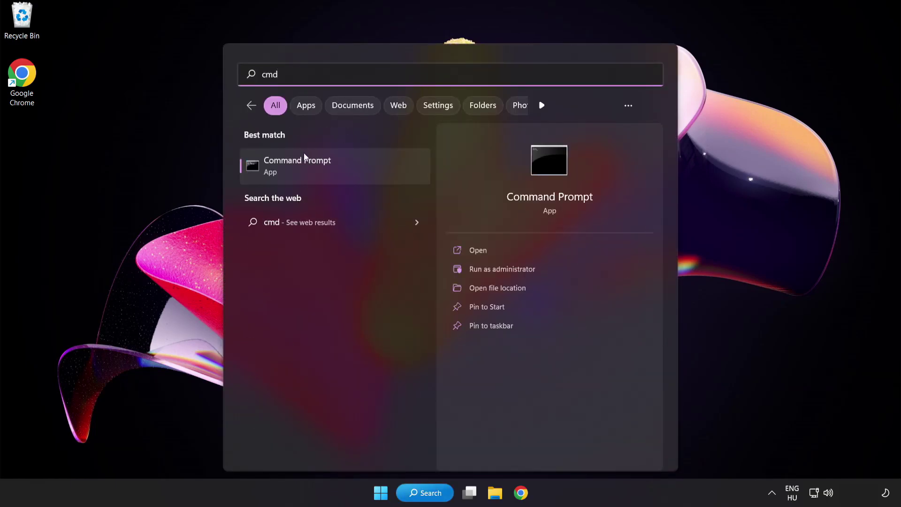
right_click(337, 173)
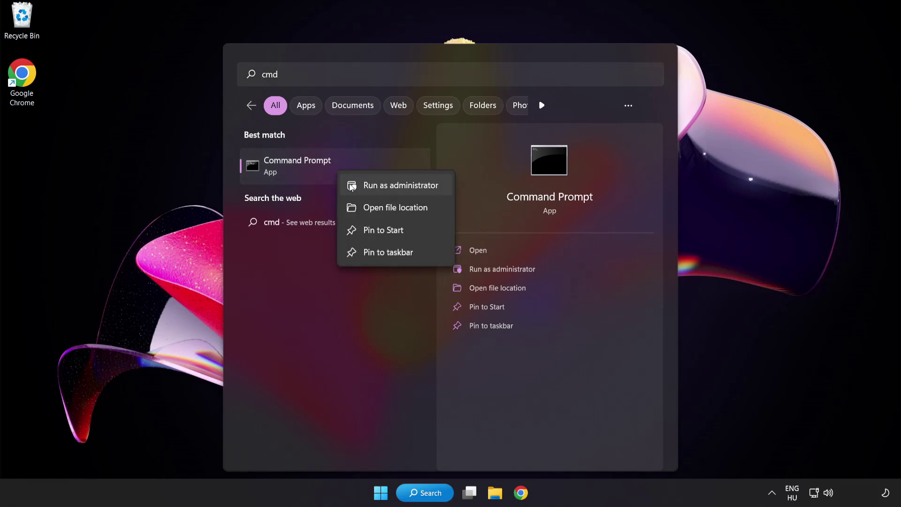
Step: Run sfc /scannow in an administrator Command Prompt
click(380, 187)
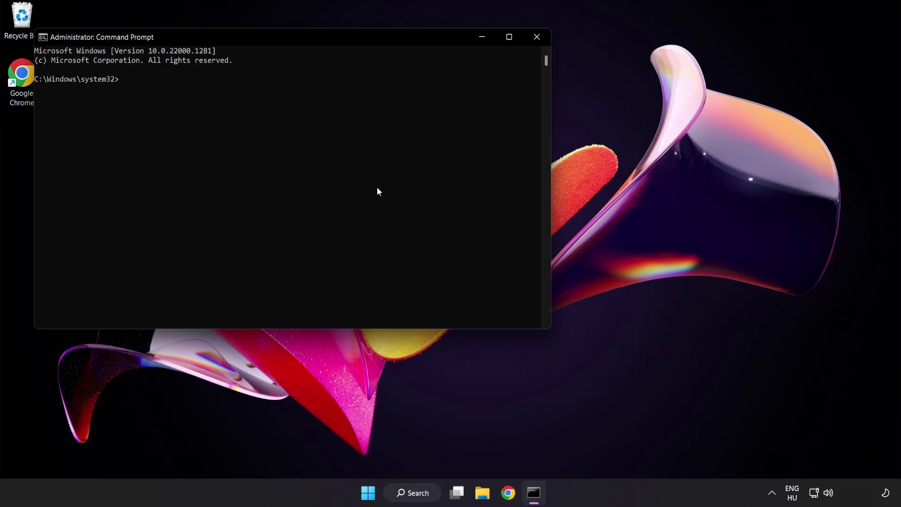
drag(257, 38, 391, 90)
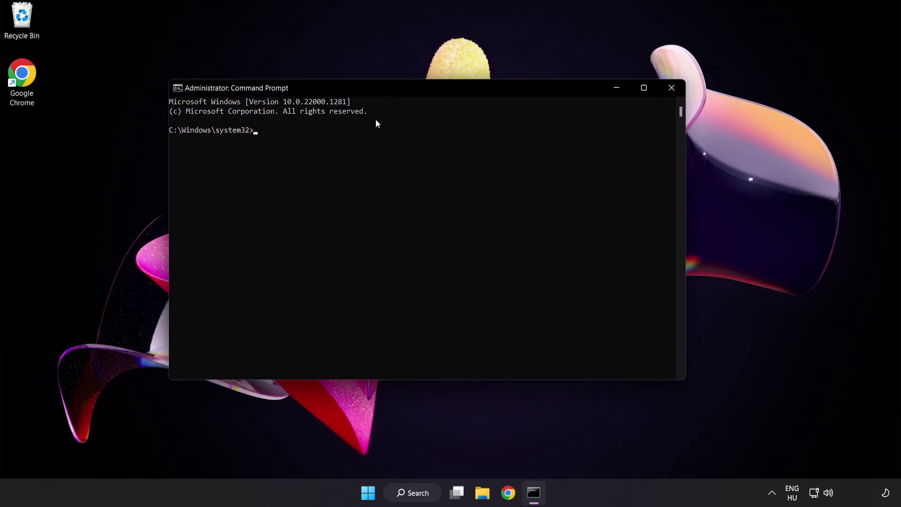
text(sfc)
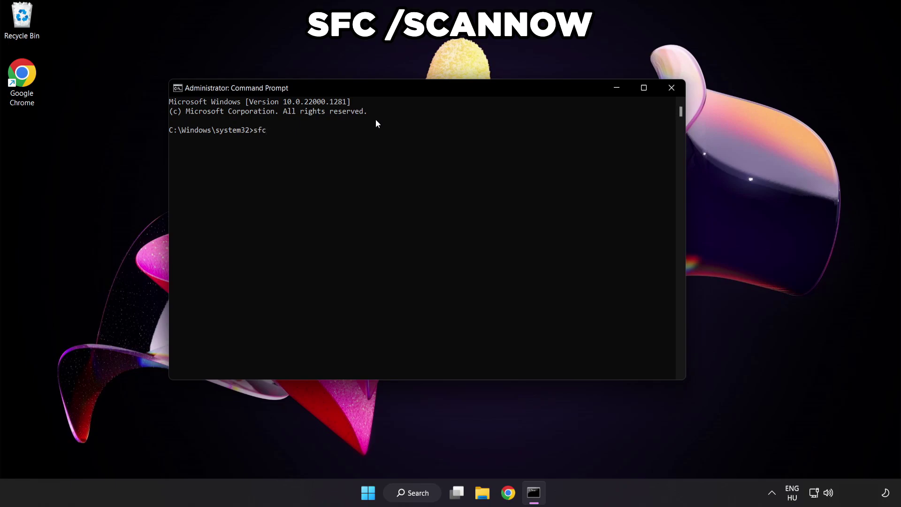
text( /scannow)
key(Return)
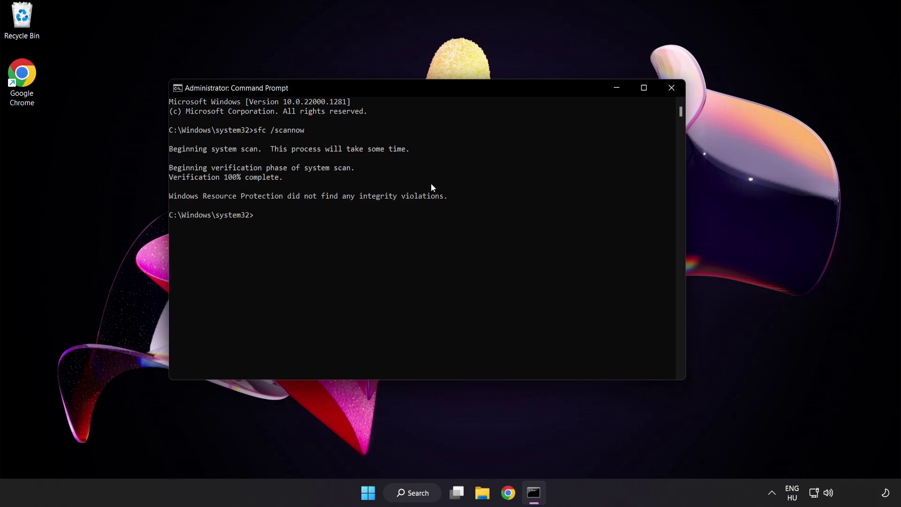
Step: Close Command Prompt and show the Start menu's Sleep, Shut down and Restart options
click(671, 89)
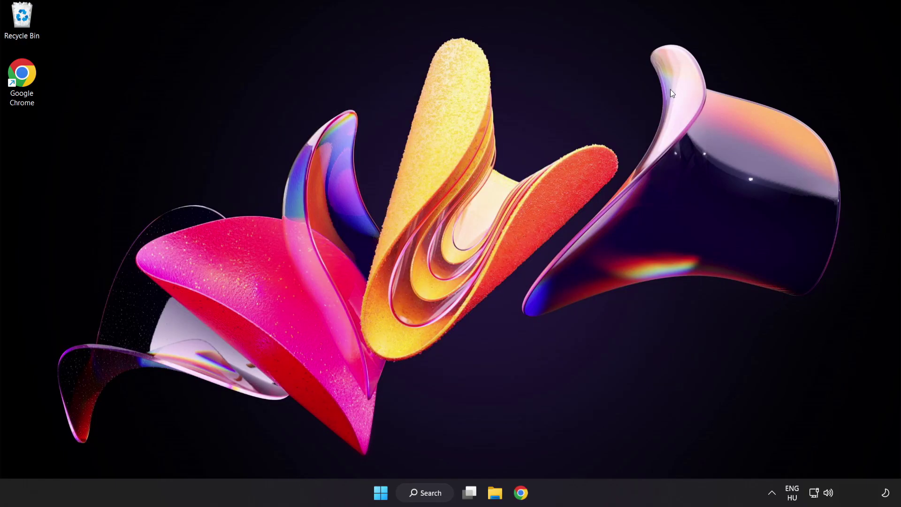
click(380, 493)
click(599, 452)
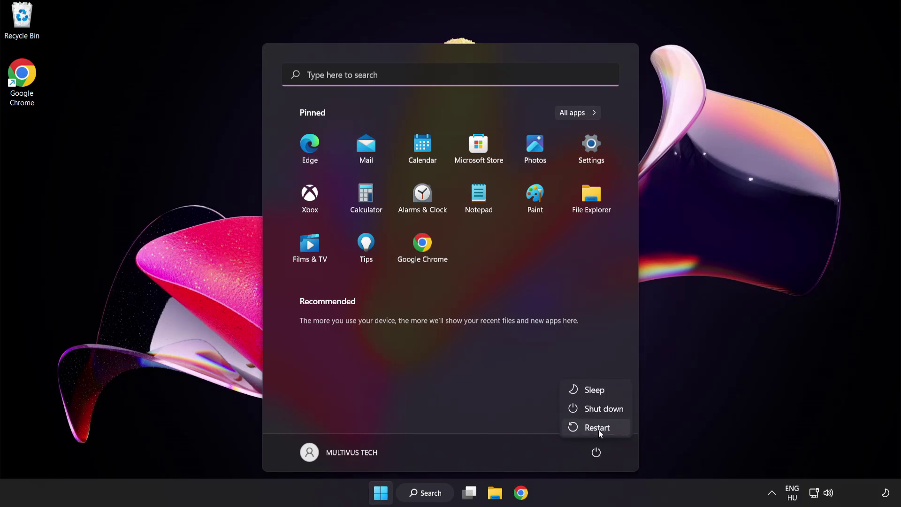